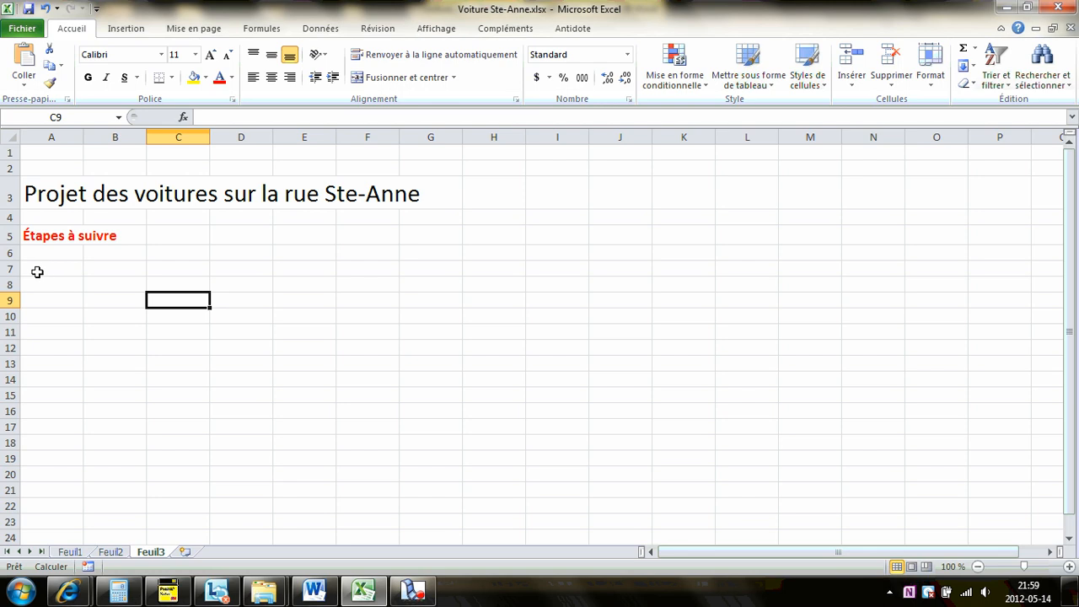
List the car makes Ford, Honda, Nissan, Toyota and Autres in cells A7 to A11
click(37, 271)
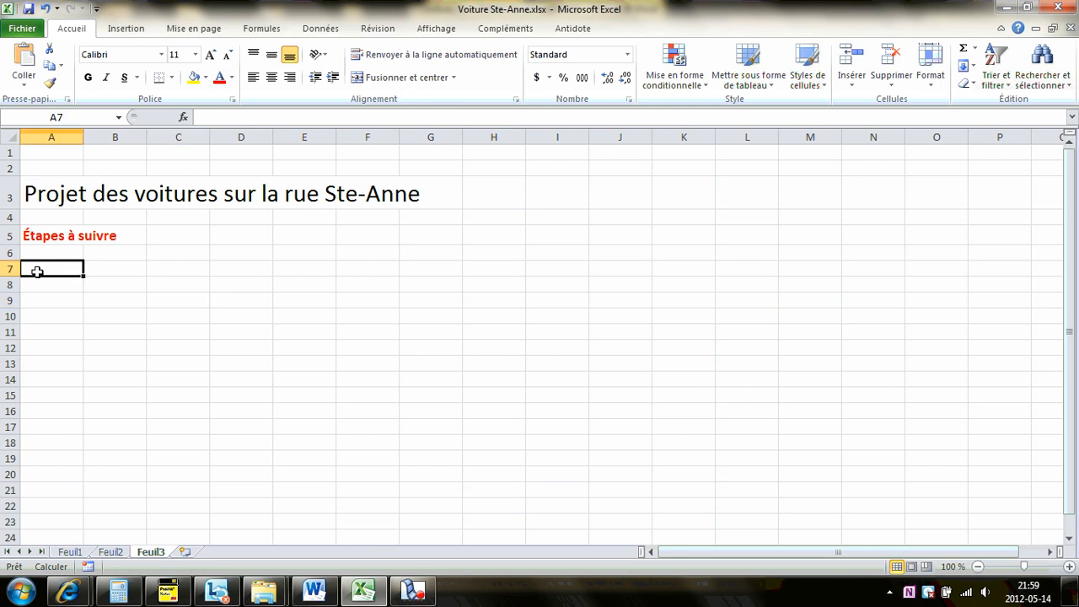
text(For)
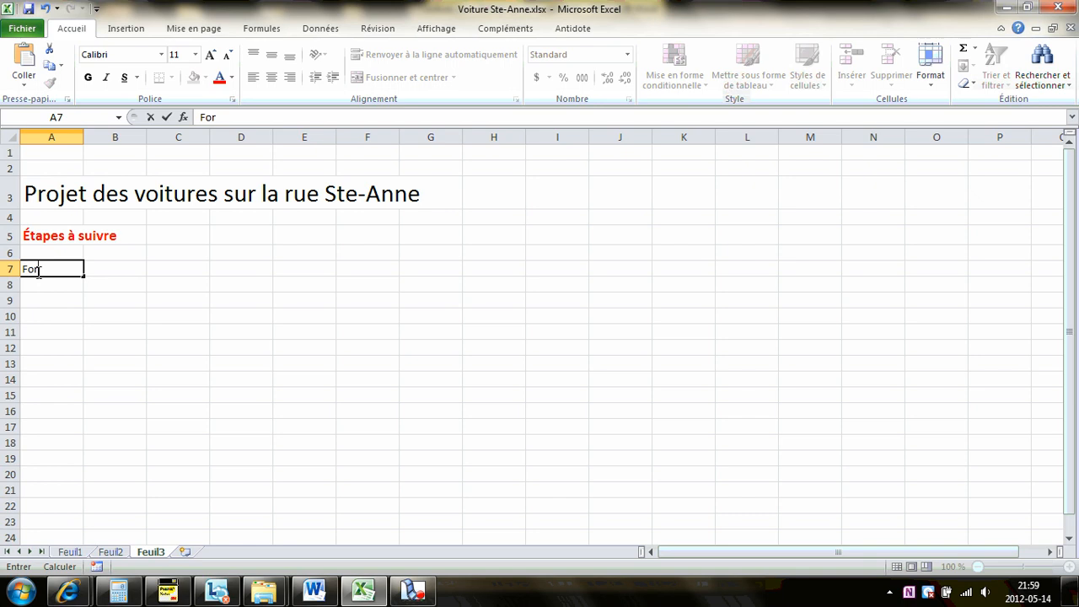
text(d)
key(Return)
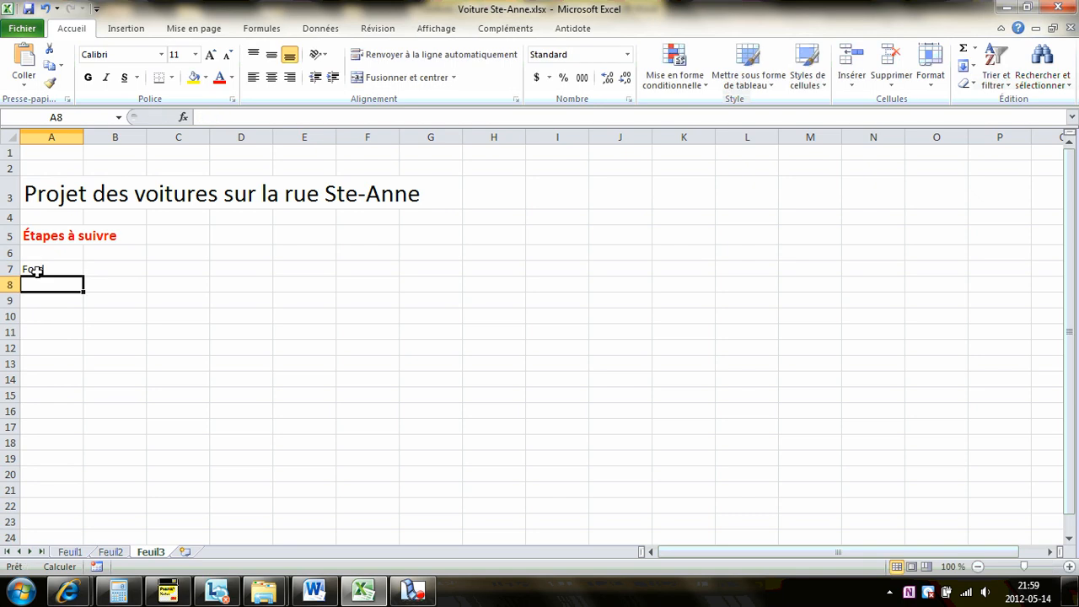
text(Honda)
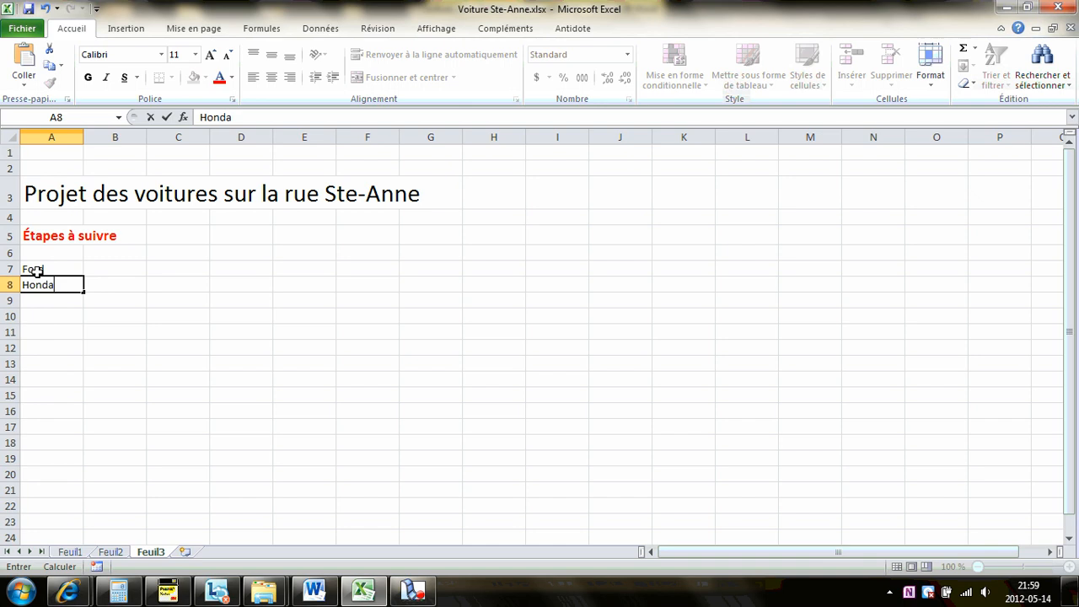
key(Return)
text(N)
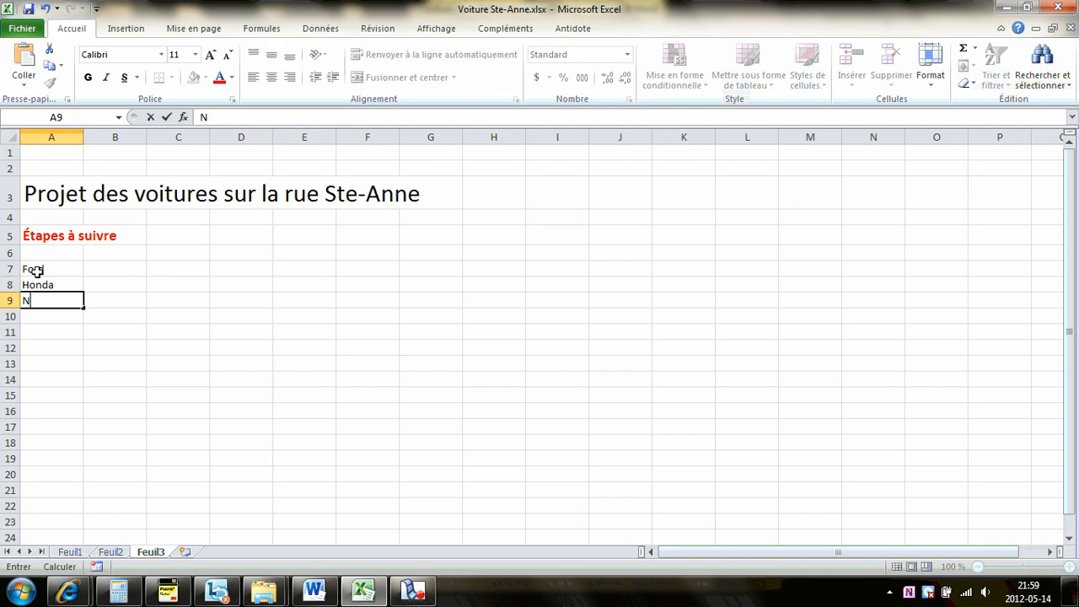
text(Issan)
key(Return)
text(To)
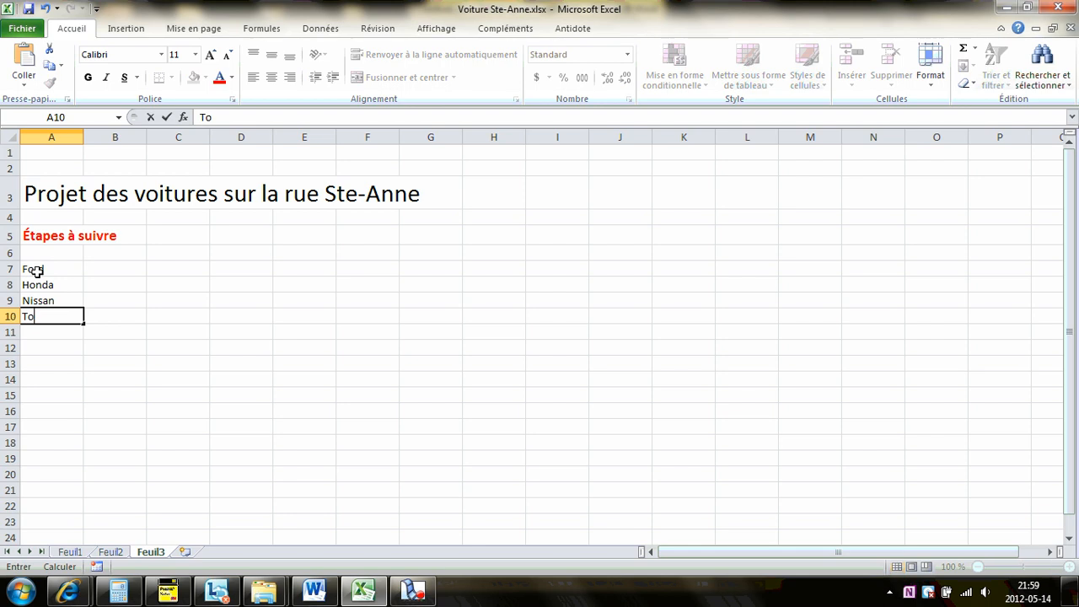
text(yota)
key(Return)
text(Autr)
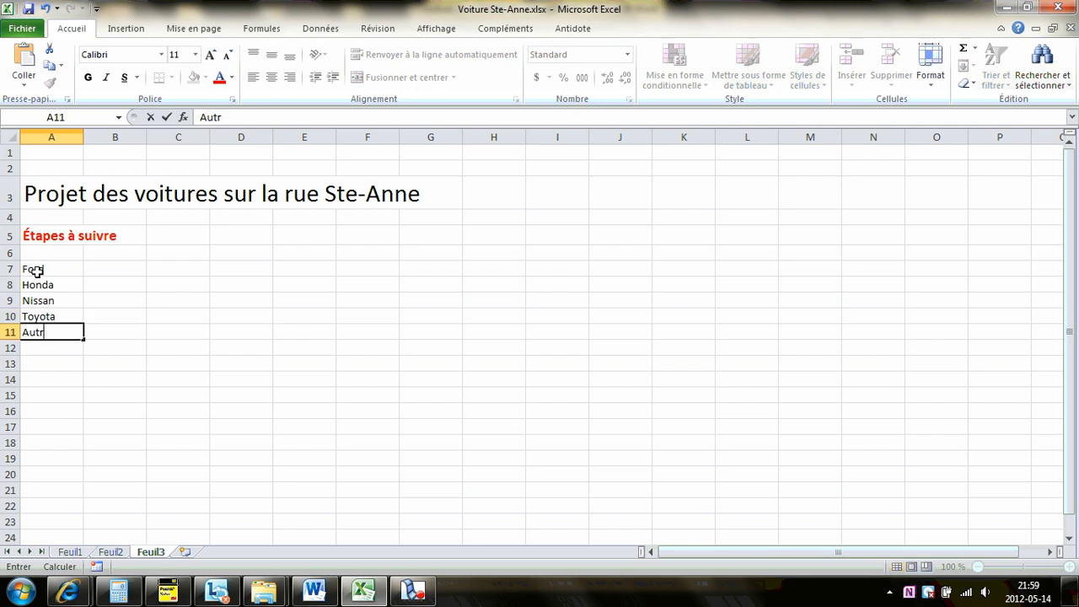
text(es)
Enter the car counts 32, 4, 16, 21 and 60 beside the makes in cells B7 to B11
click(100, 265)
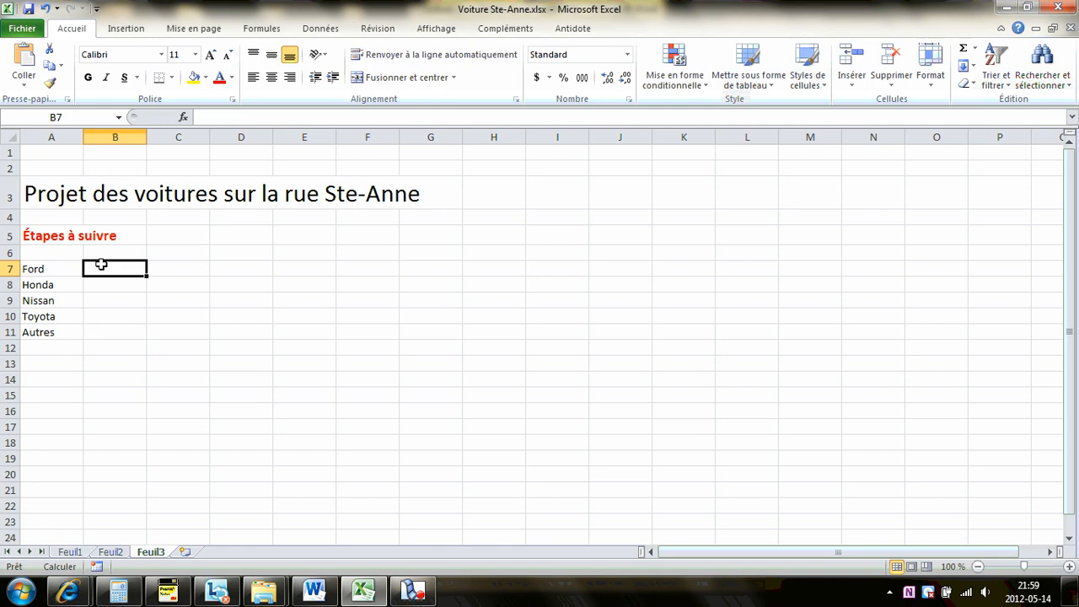
text(3)
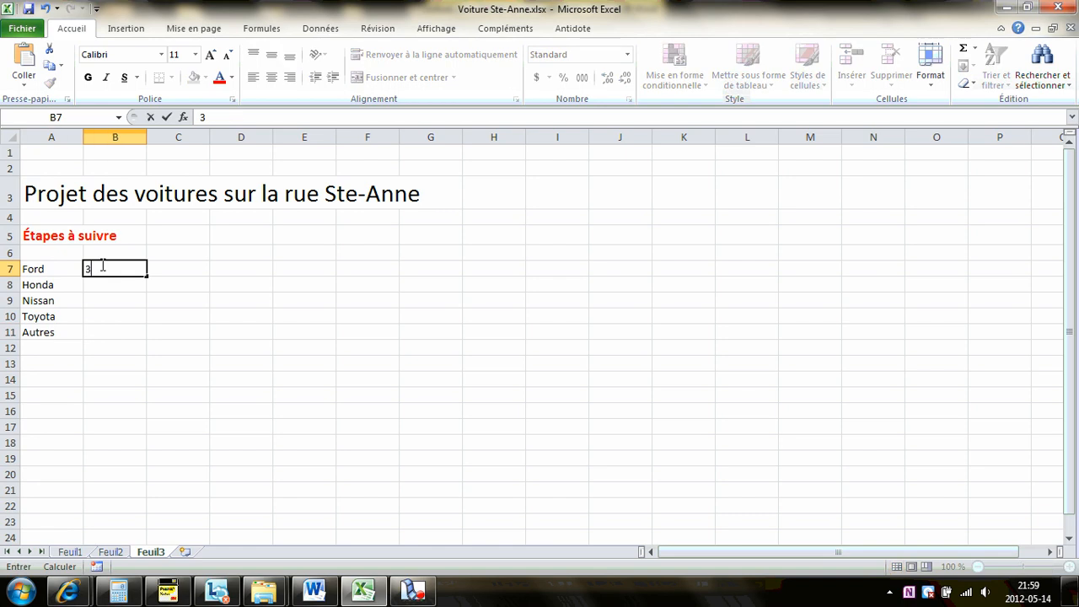
text(2)
click(109, 285)
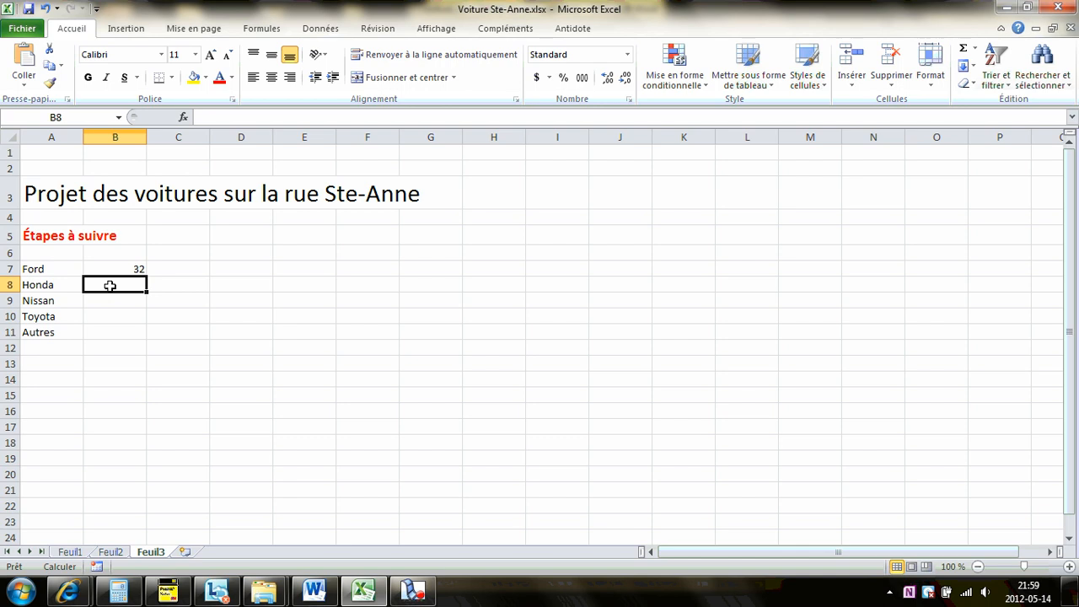
text(4)
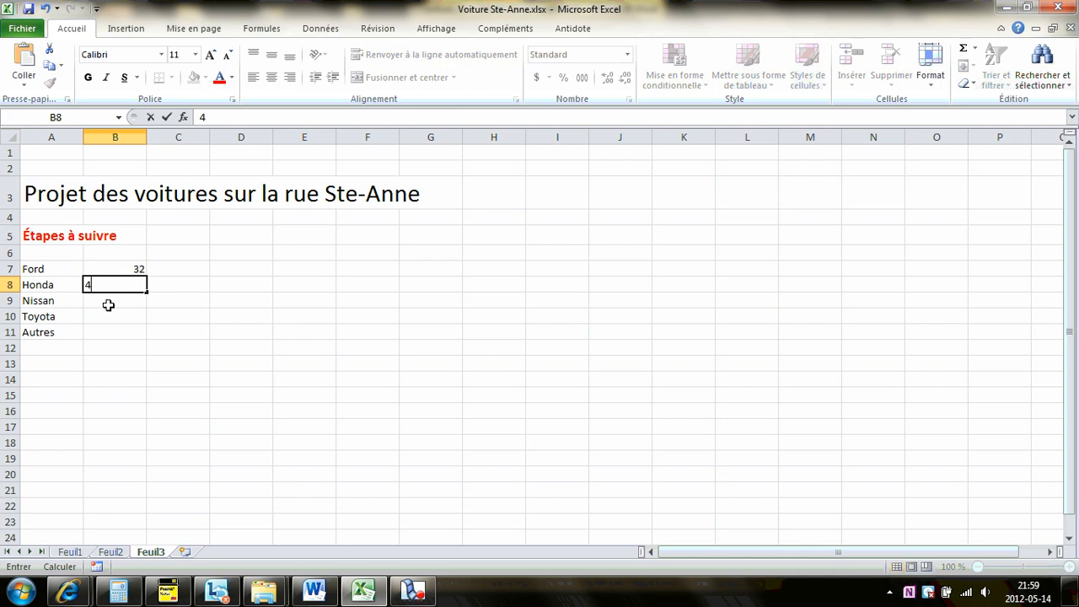
click(107, 305)
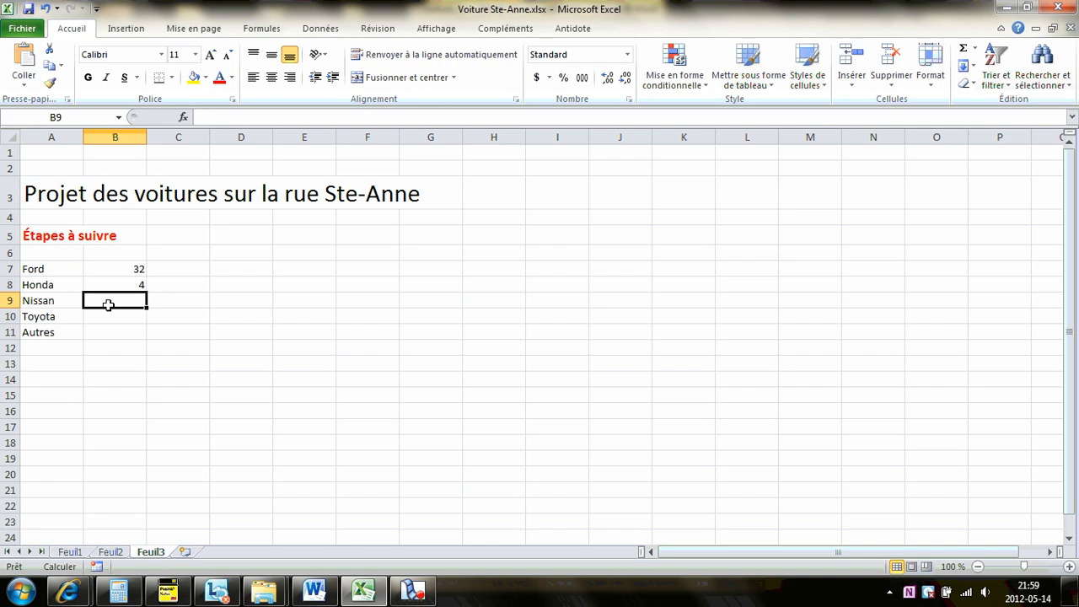
text(16)
click(142, 316)
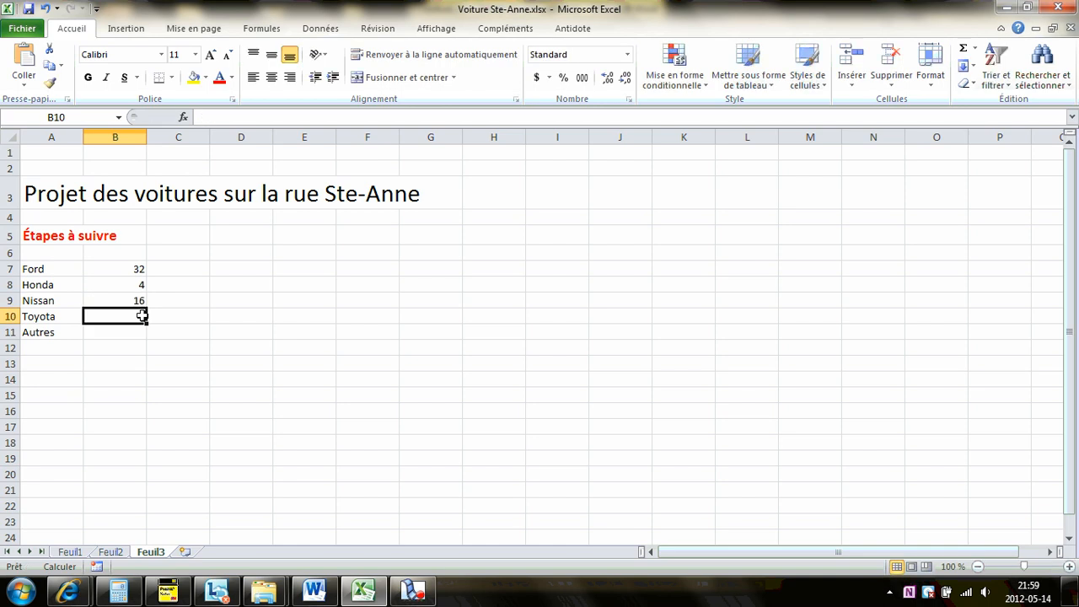
text(21)
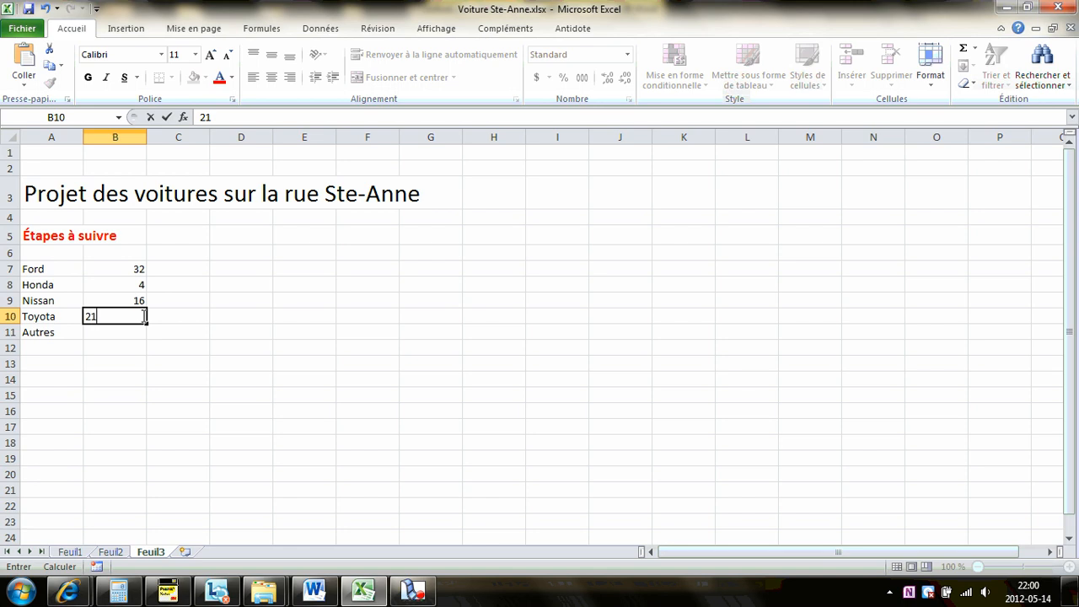
click(140, 333)
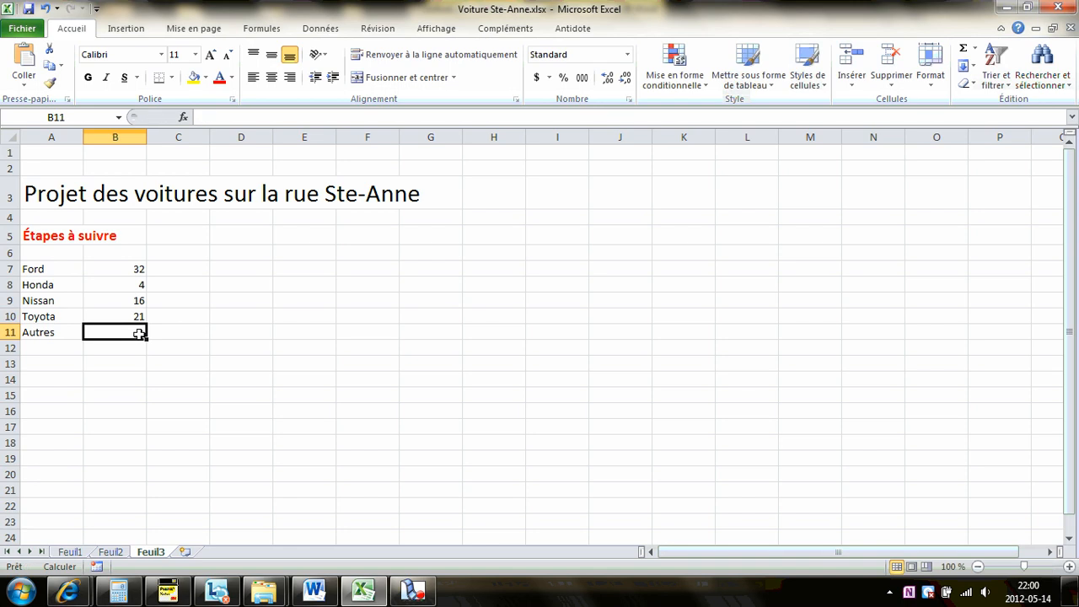
text(60)
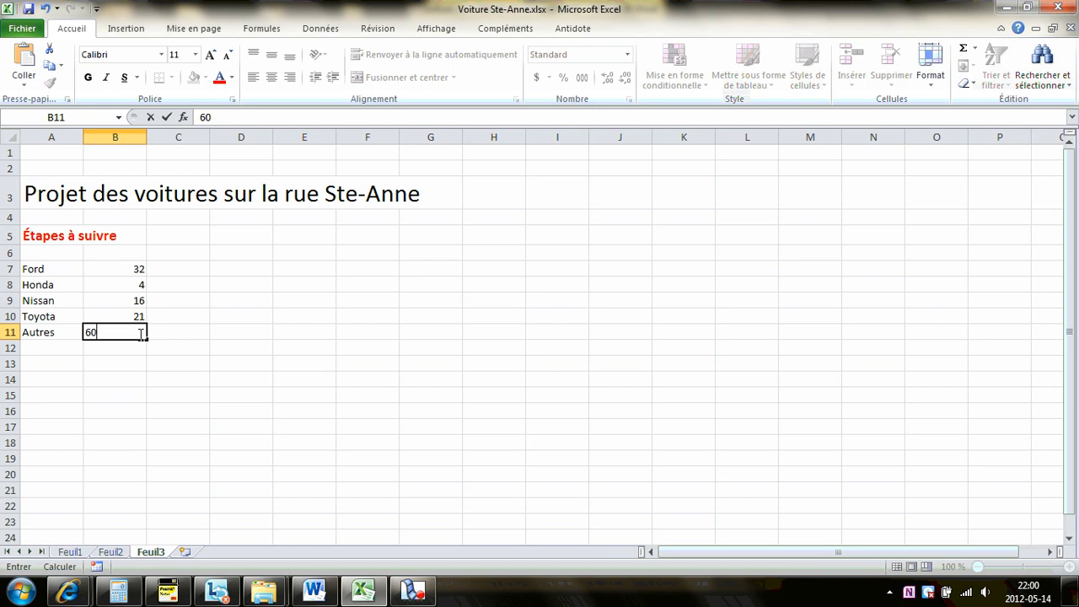
click(173, 345)
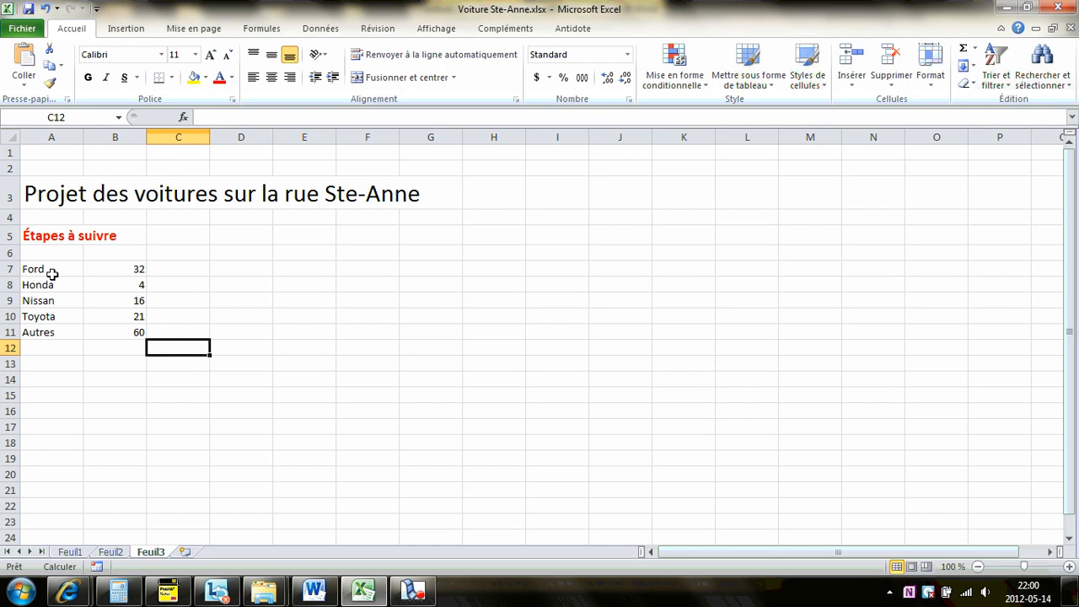
Insert a 2D clustered column chart from the makes and counts in A7:B11
drag(32, 268, 129, 327)
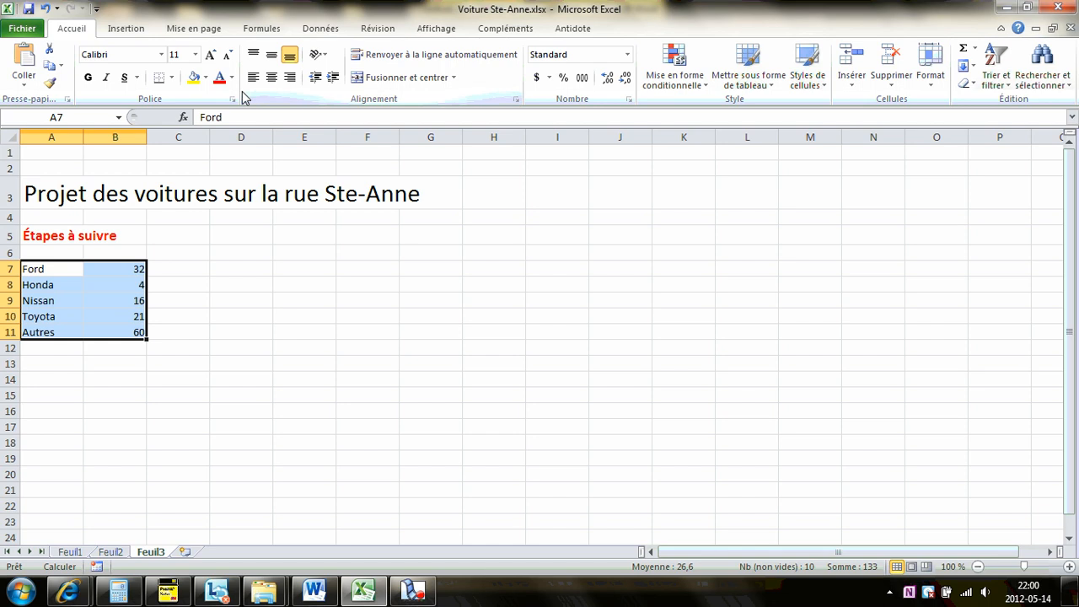
click(125, 31)
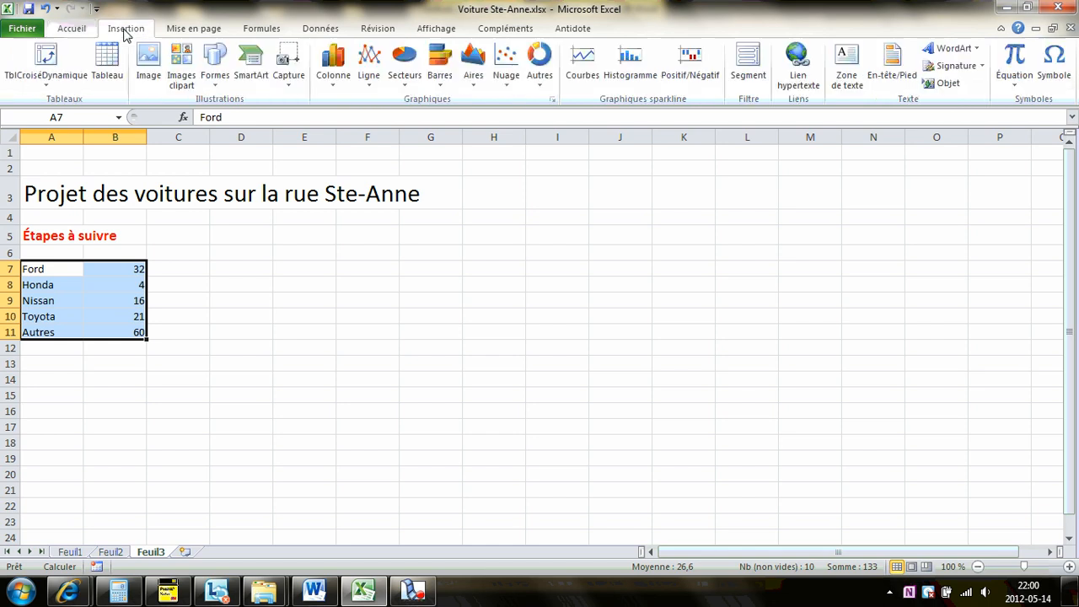
click(337, 67)
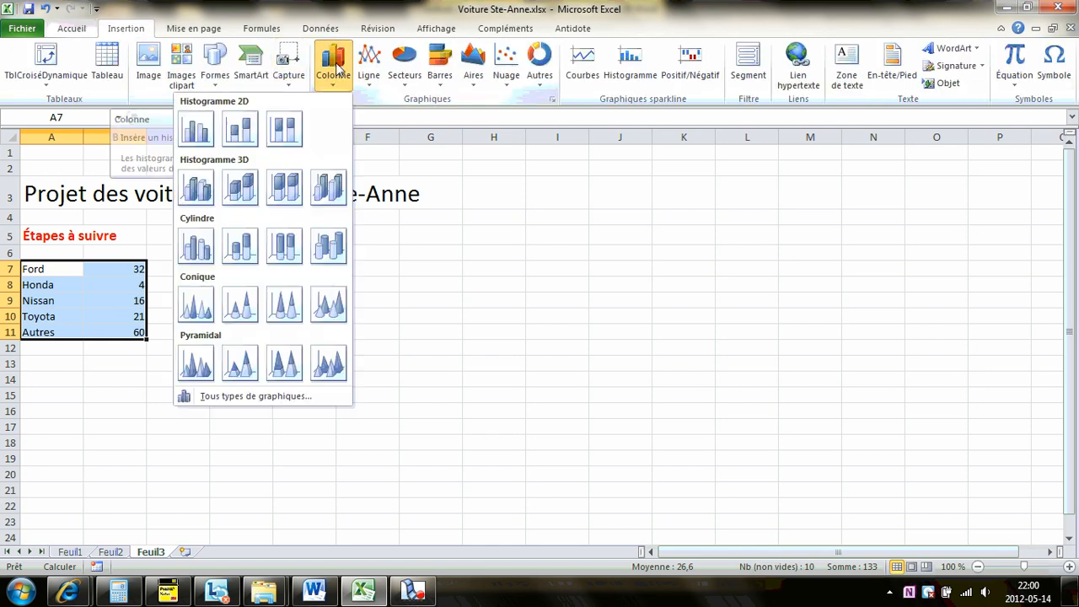
click(200, 137)
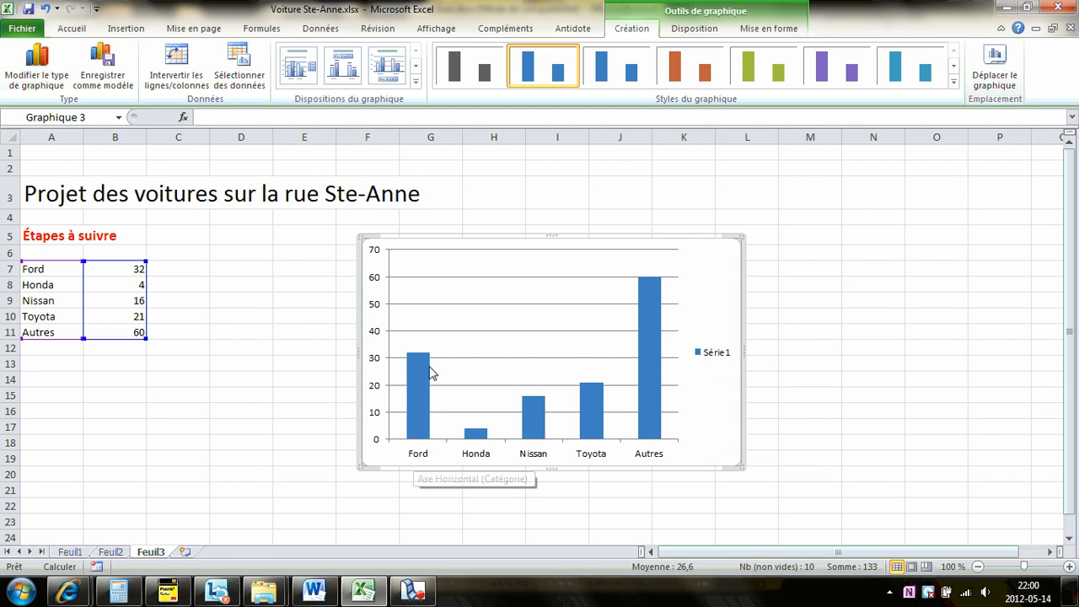
mouse_move(430, 361)
mouse_move(479, 434)
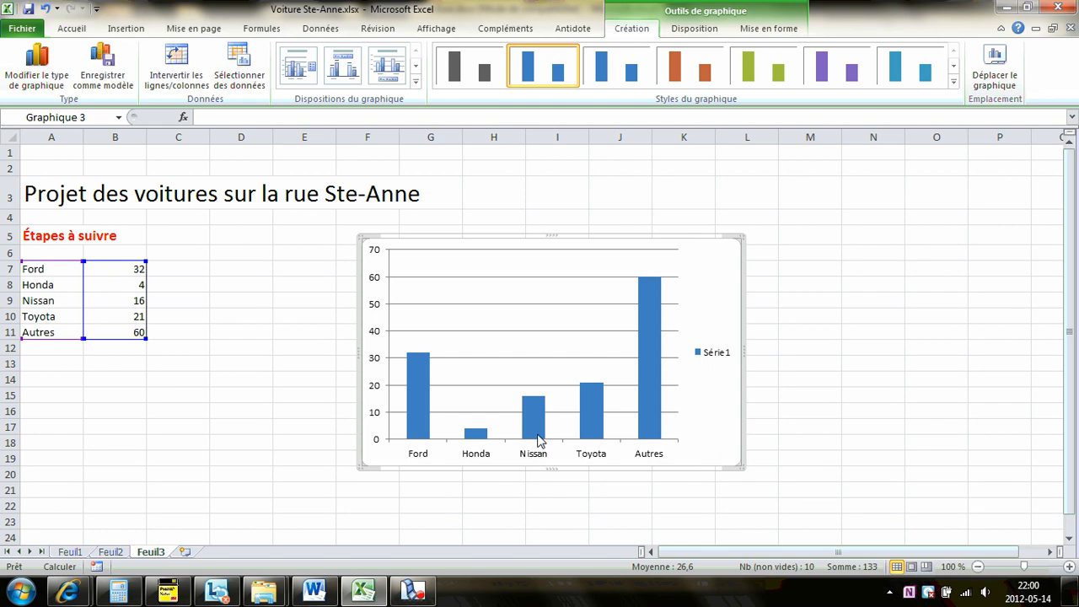
mouse_move(539, 406)
mouse_move(596, 400)
mouse_move(658, 287)
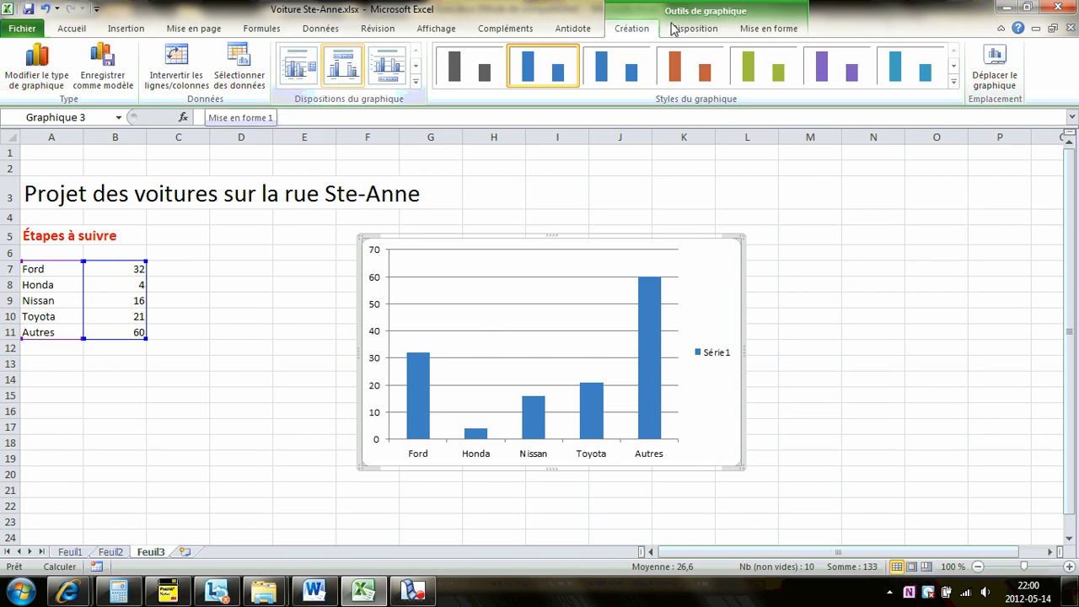
Add a title above the chart reading "Voitures circulant sur la rue Ste-Anne"
click(712, 34)
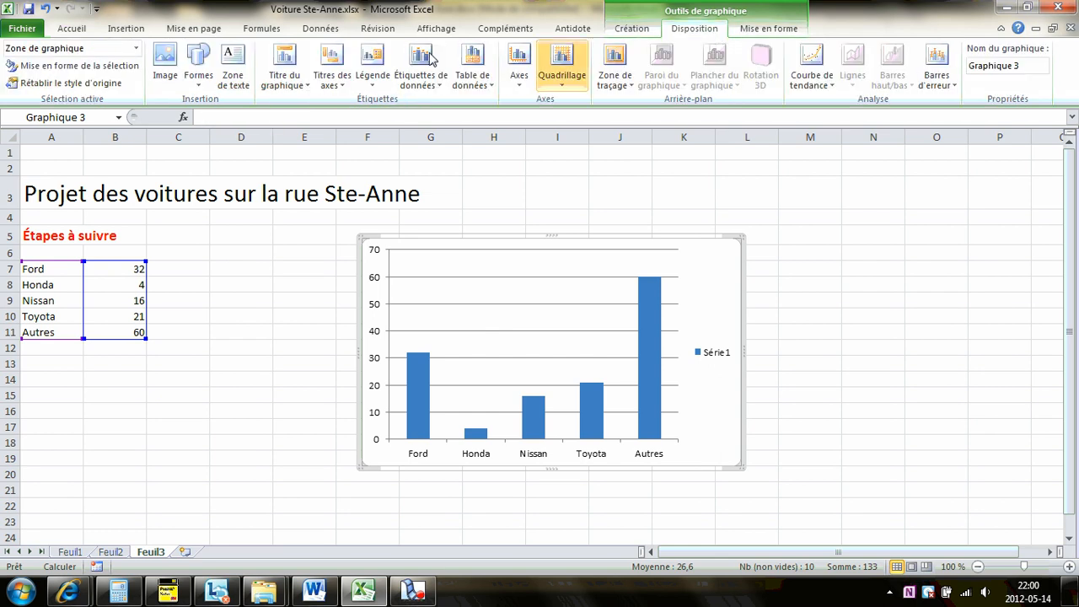
click(302, 88)
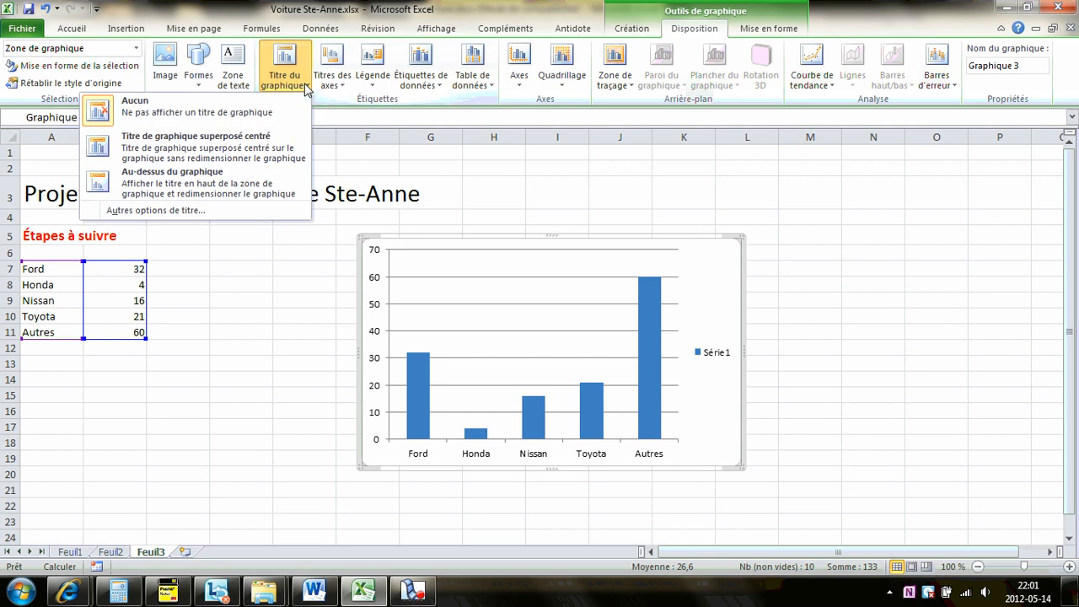
click(201, 187)
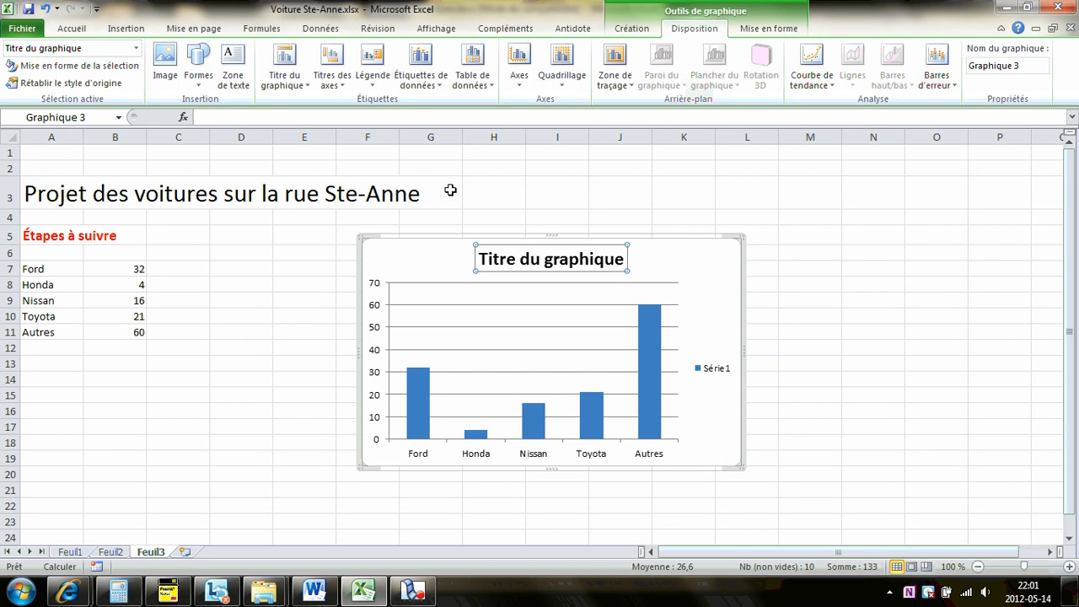
click(338, 120)
text(Vo)
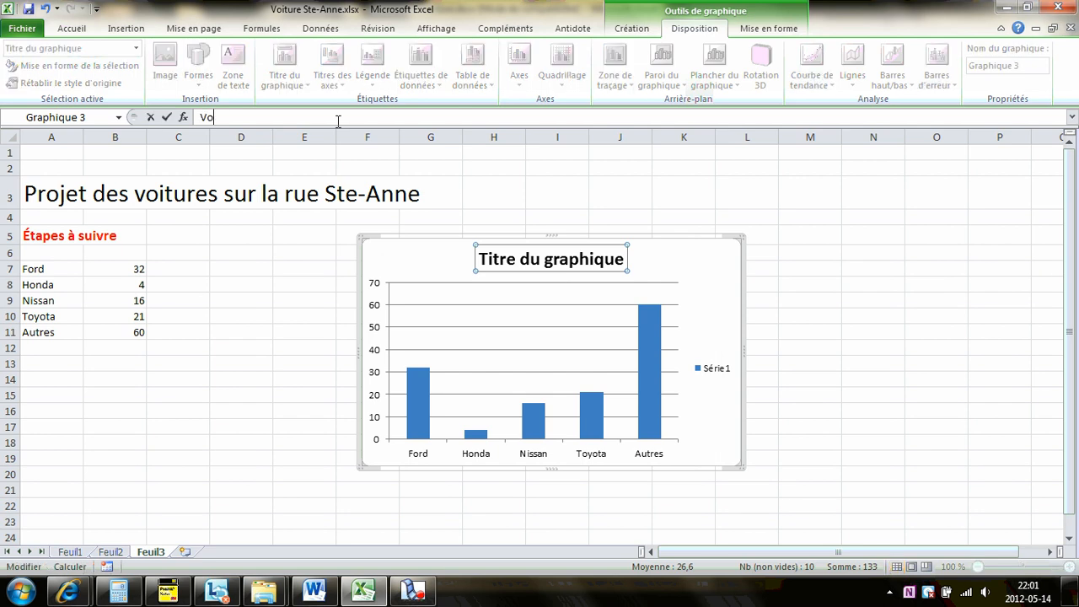
text(itures circulant sur la)
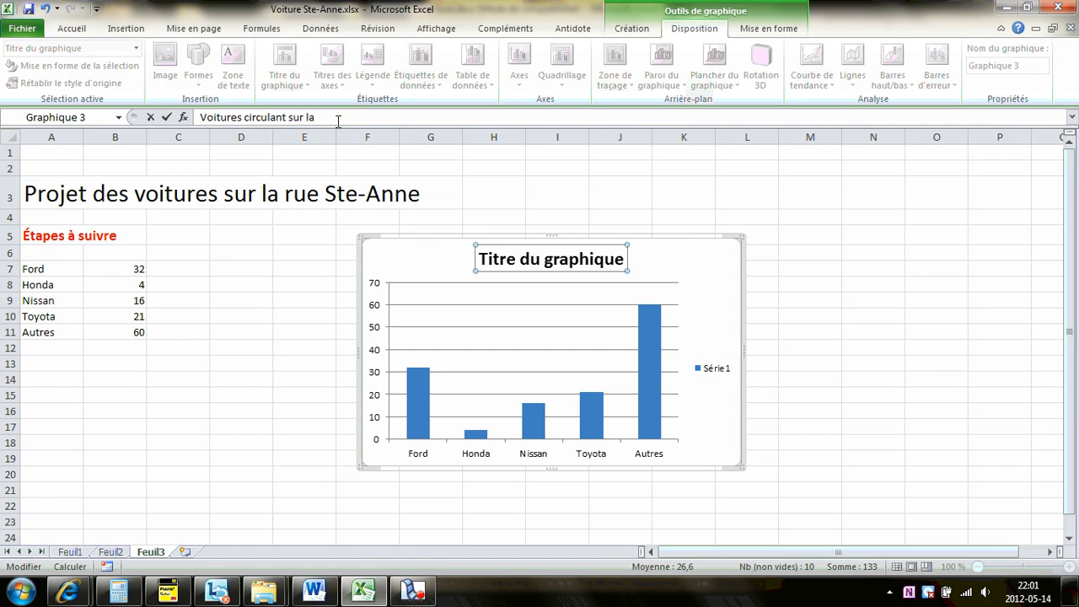
text( rue Ste-Anne)
click(539, 503)
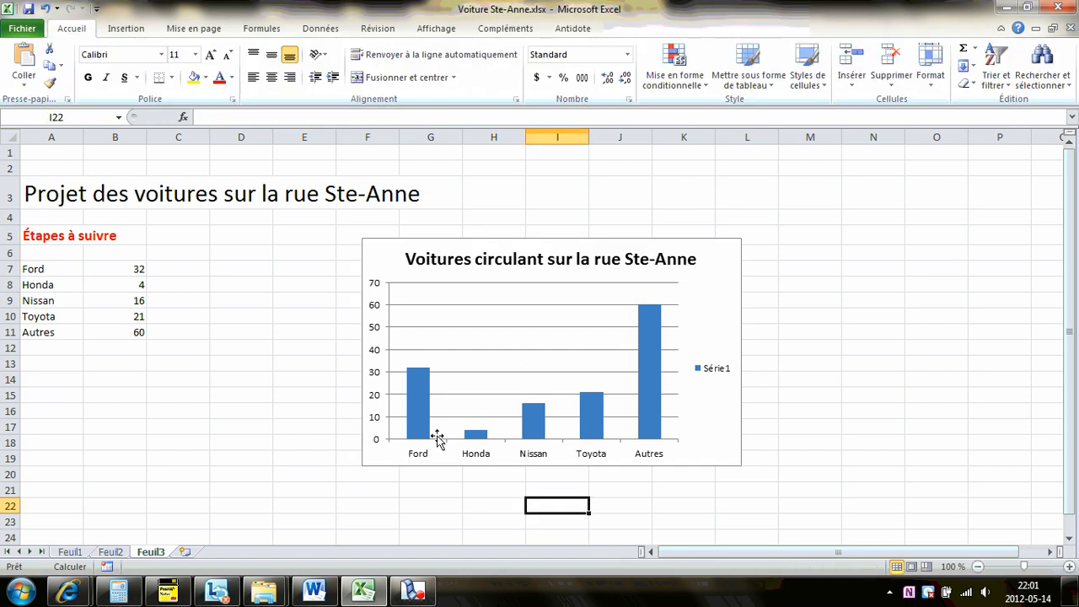
Add a title below the column chart's horizontal axis reading "Marques des voitures"
click(455, 396)
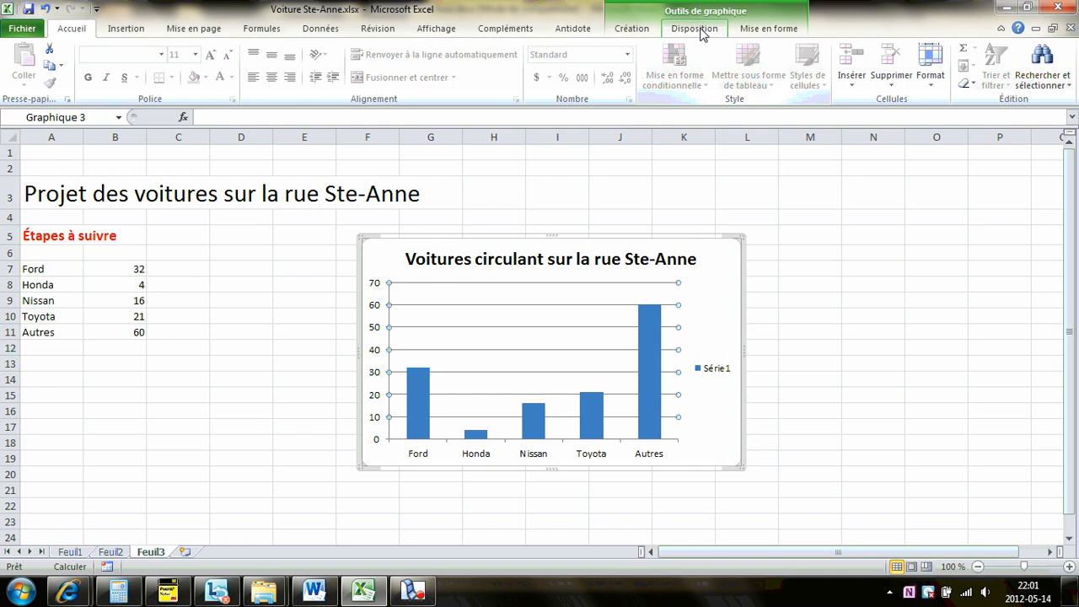
click(697, 29)
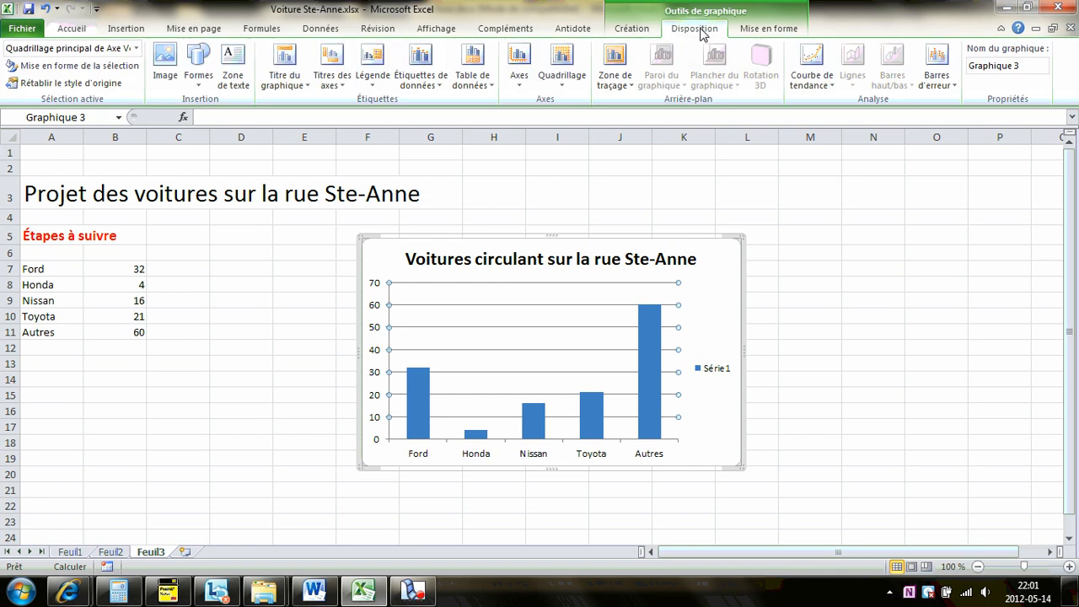
click(344, 87)
mouse_move(302, 104)
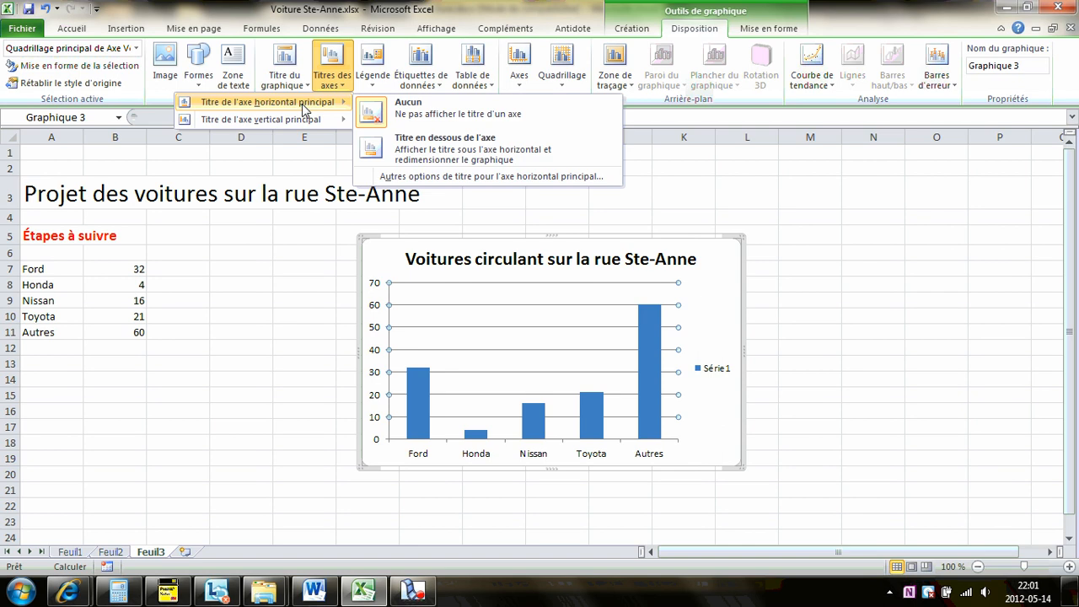
click(416, 148)
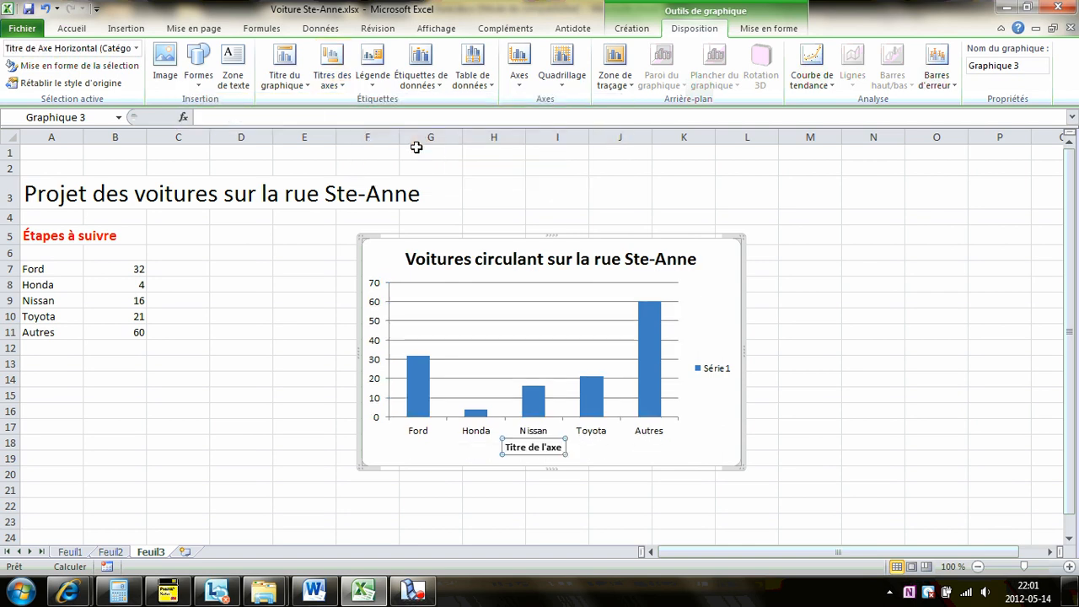
text(Ma)
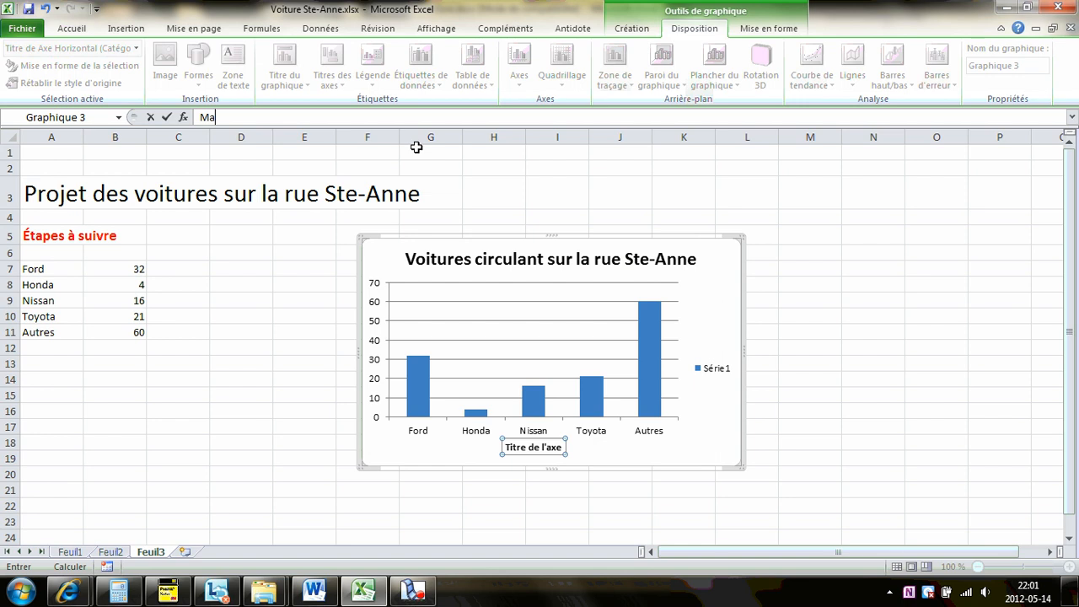
text(rques des voitures)
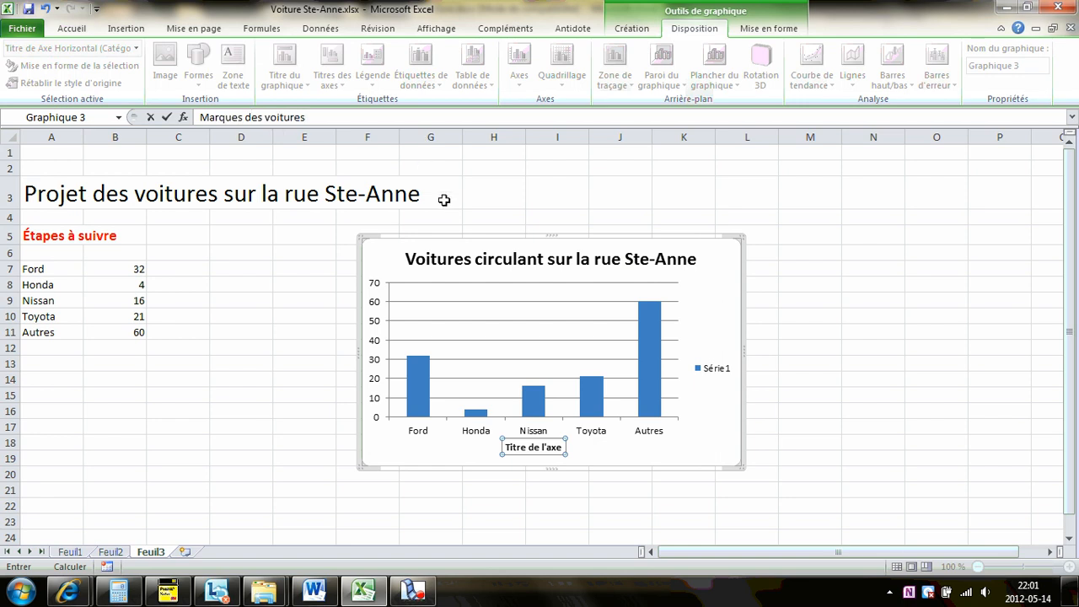
key(Return)
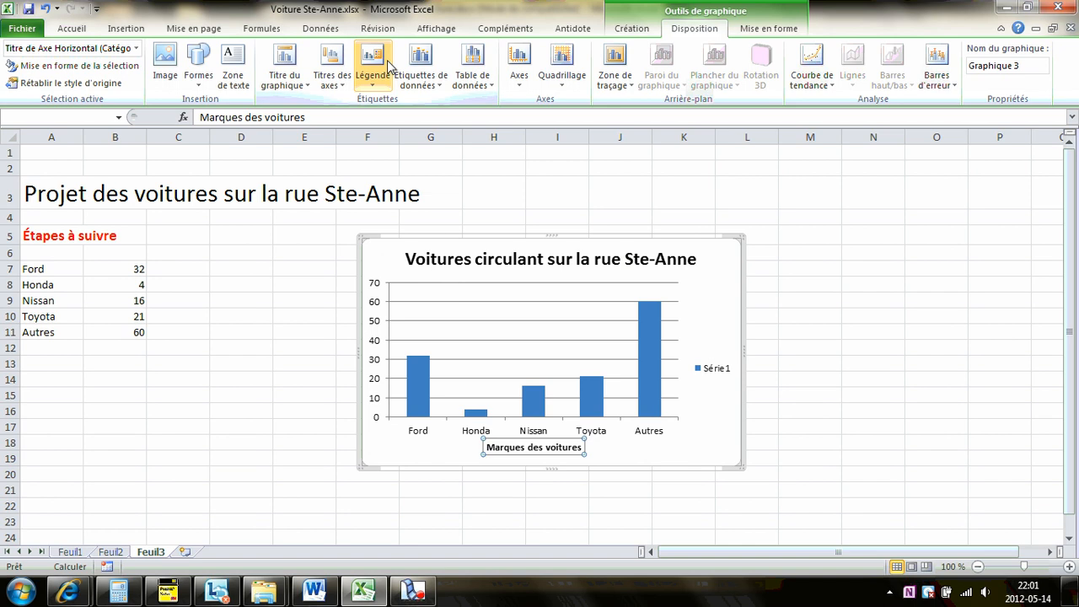
Add a rotated title to the column chart's vertical axis reading "Nombre de voitures (Fréquence)"
click(331, 72)
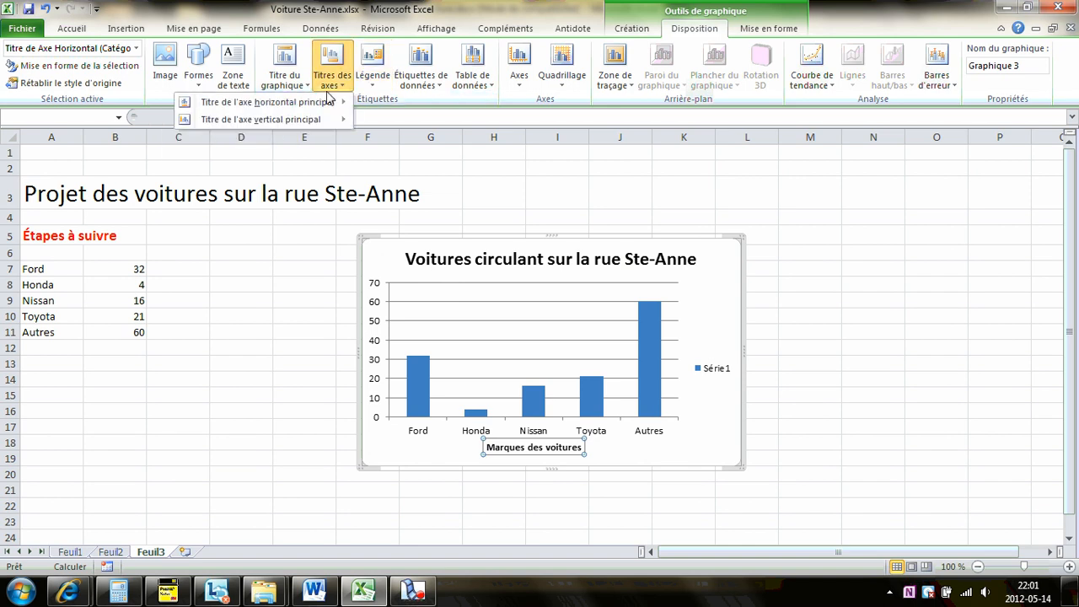
mouse_move(297, 125)
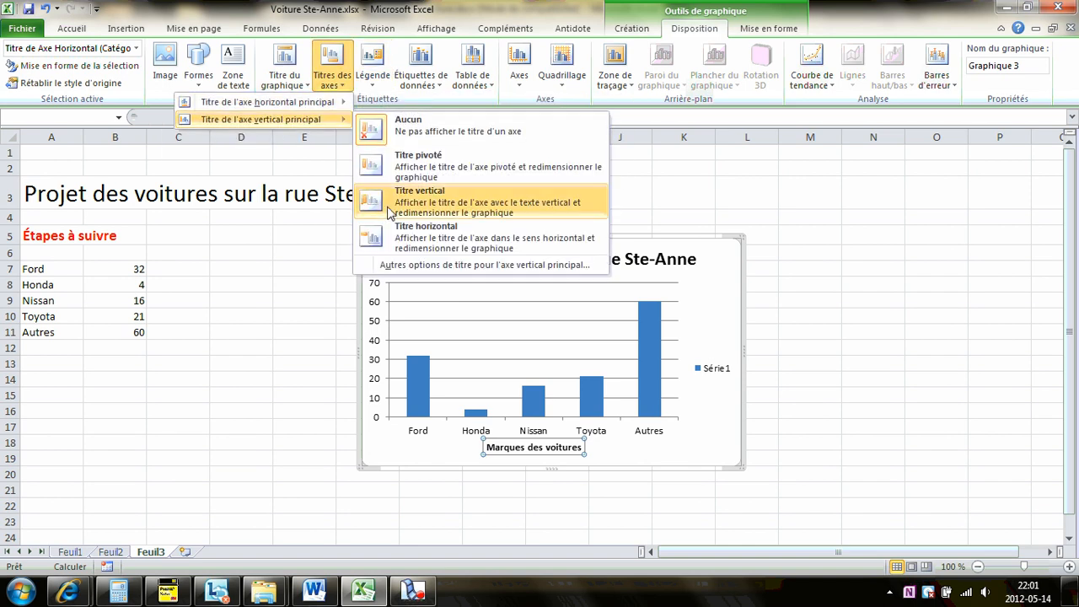
click(405, 165)
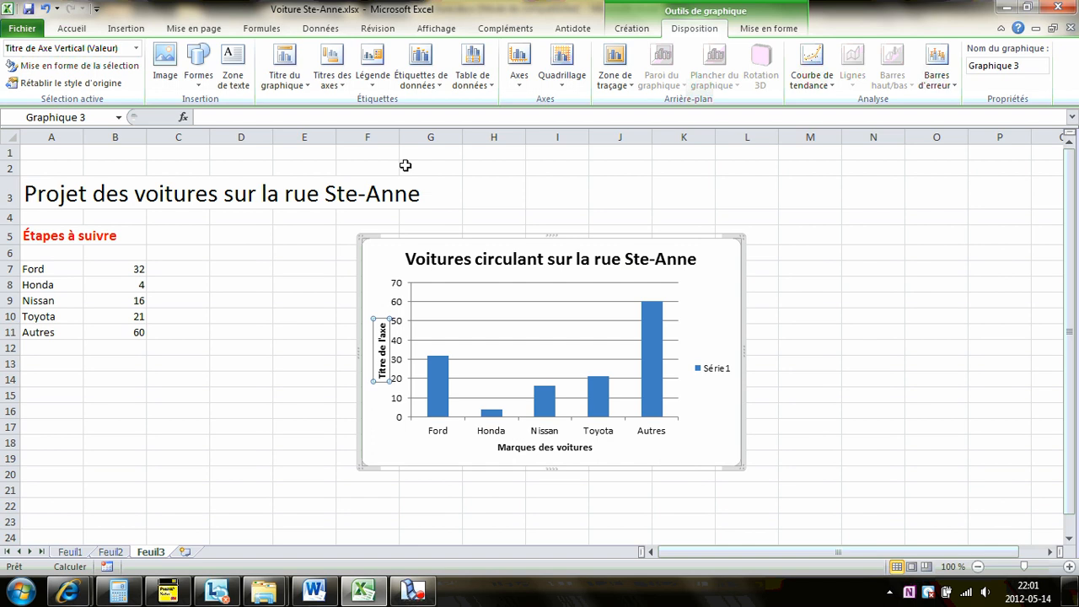
text(Nombre)
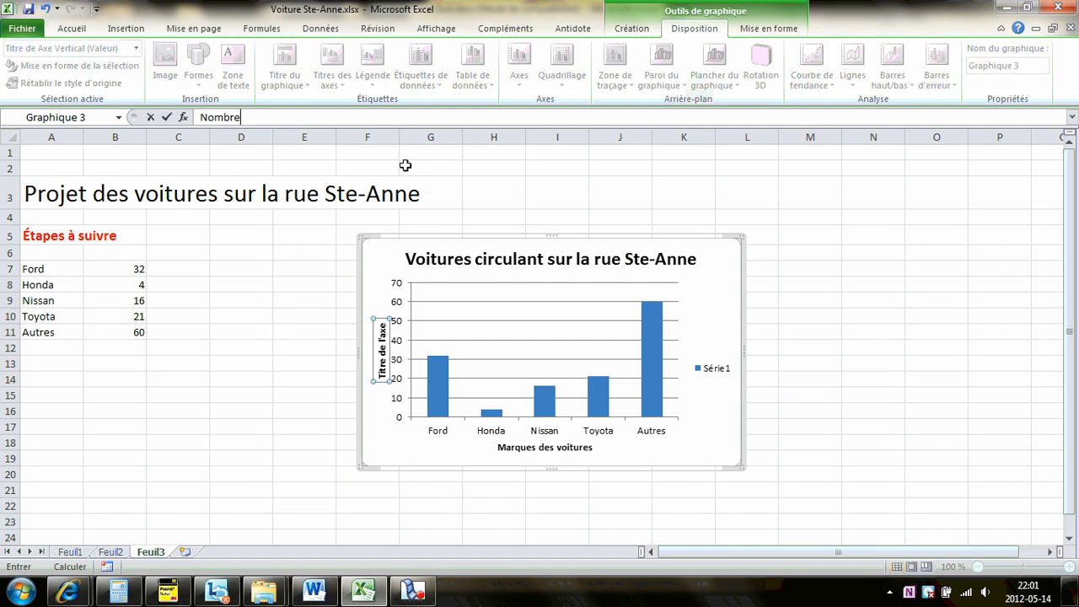
text( de v)
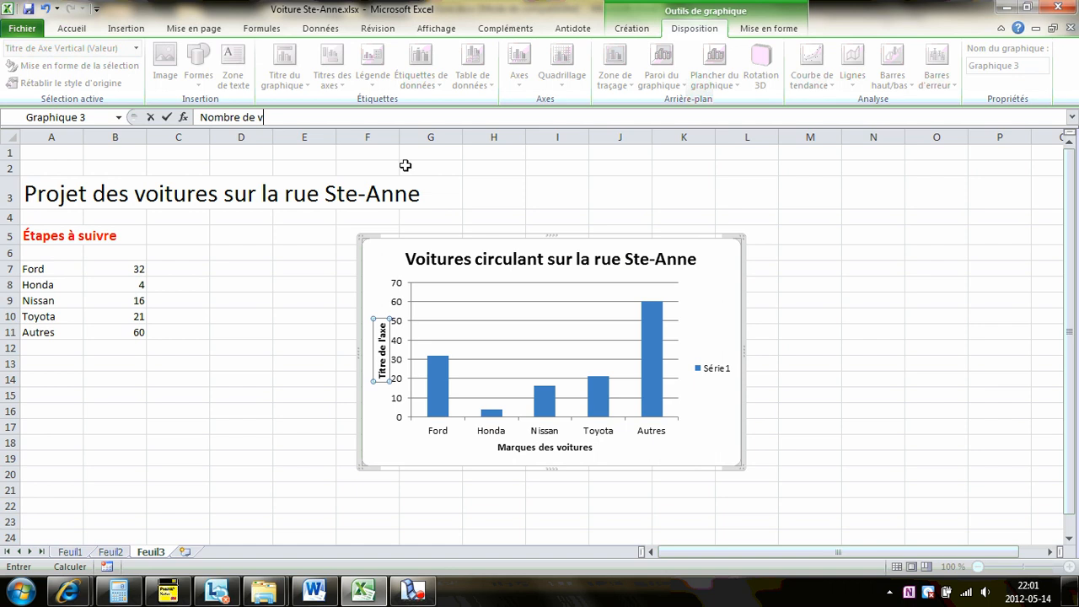
text(oitures (Fréquences)
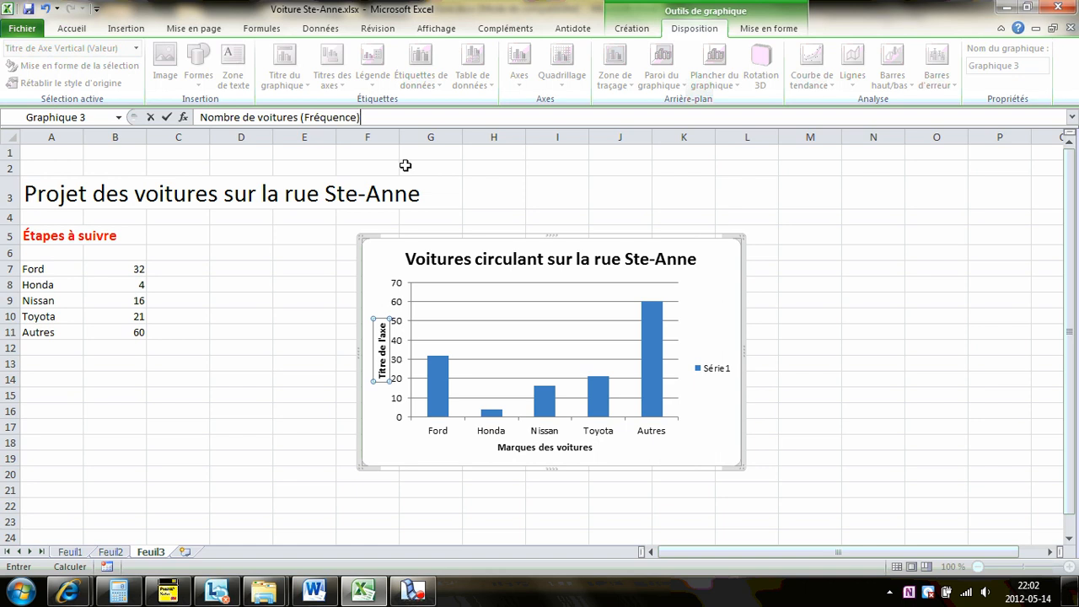
click(843, 336)
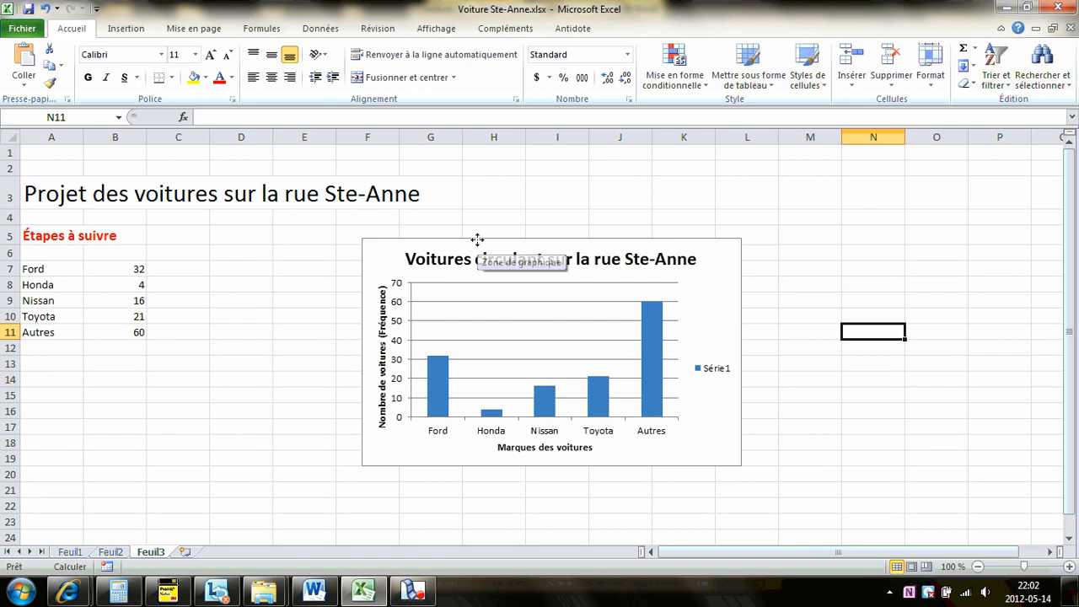
Move the column chart closer to the data table so that it starts around column D
drag(481, 241, 339, 238)
click(780, 314)
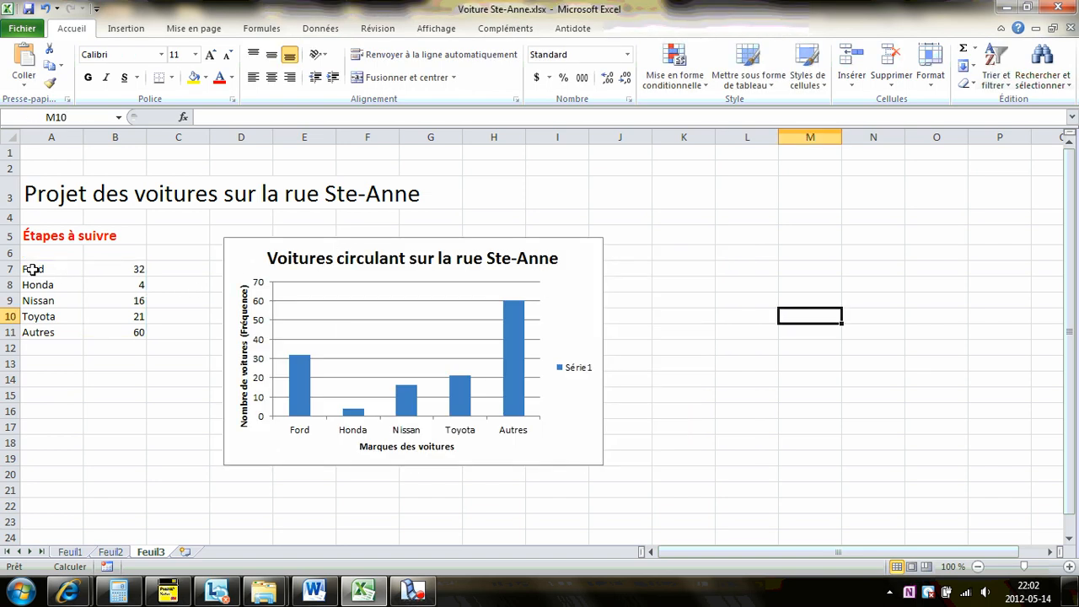
Insert a basic 2D pie chart from the makes and counts in A7:B11 and place it beside the column chart
drag(32, 269, 120, 332)
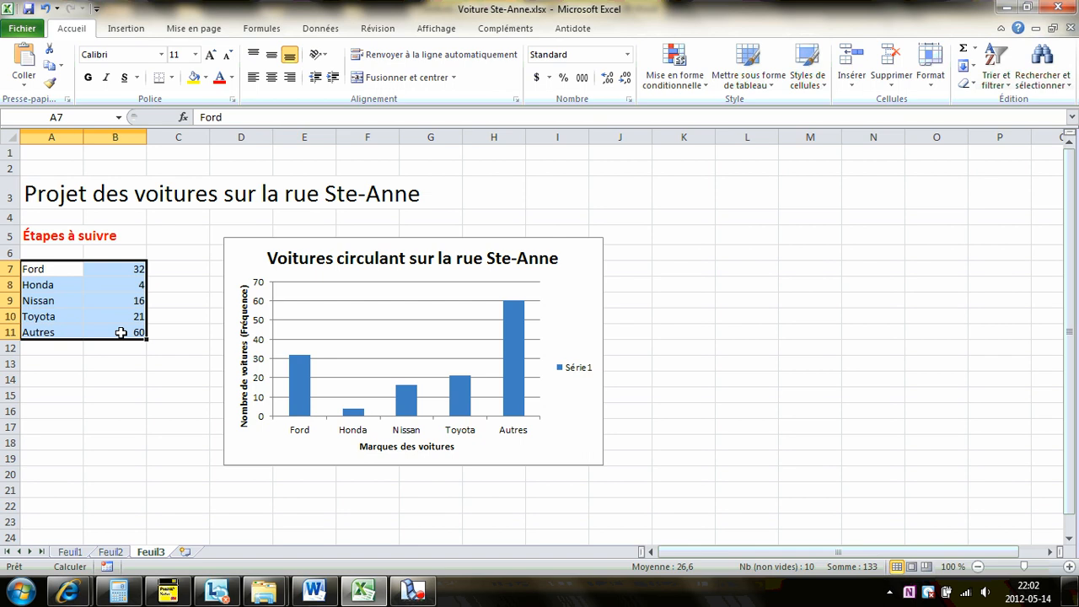
click(125, 29)
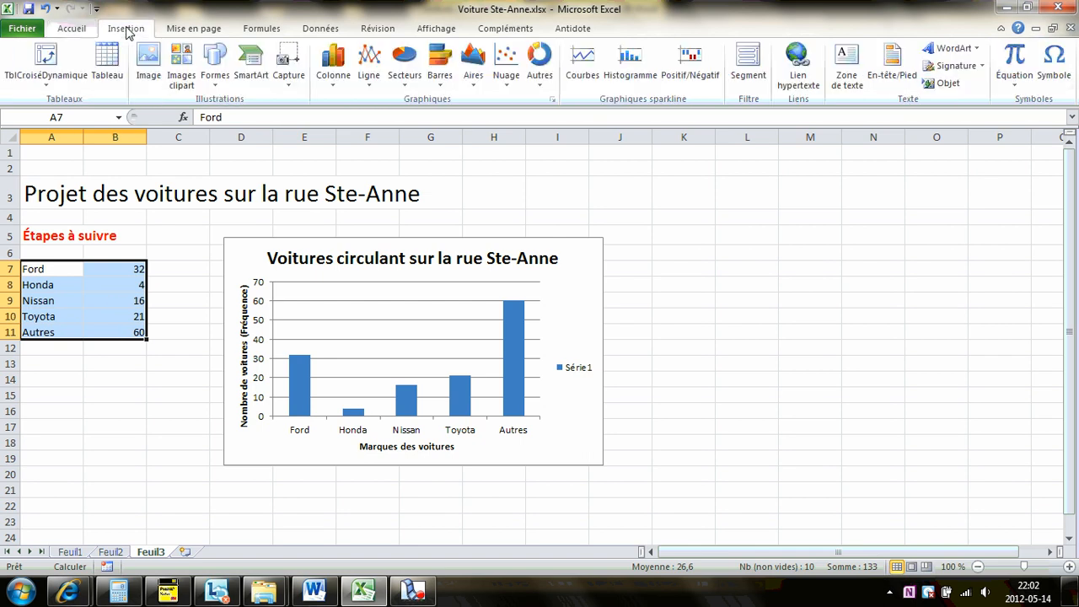
click(404, 74)
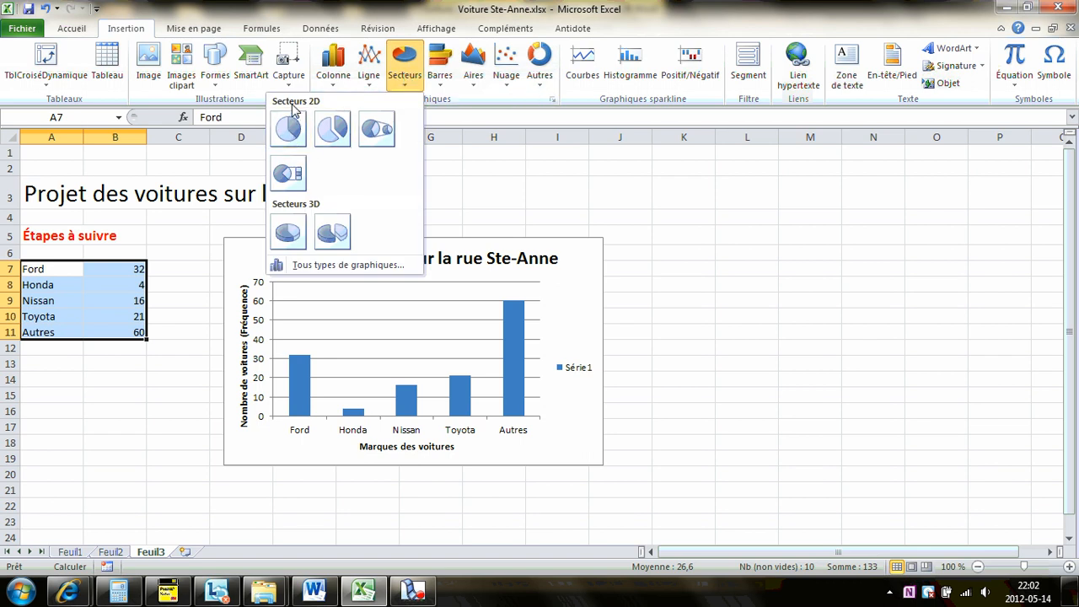
click(288, 131)
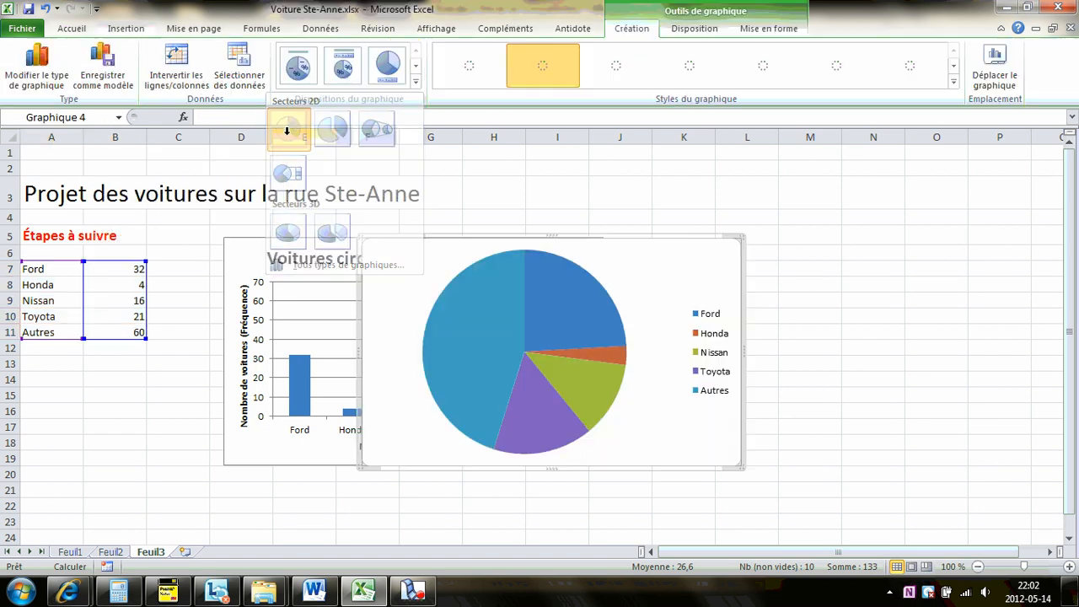
drag(570, 237, 808, 241)
drag(803, 240, 802, 242)
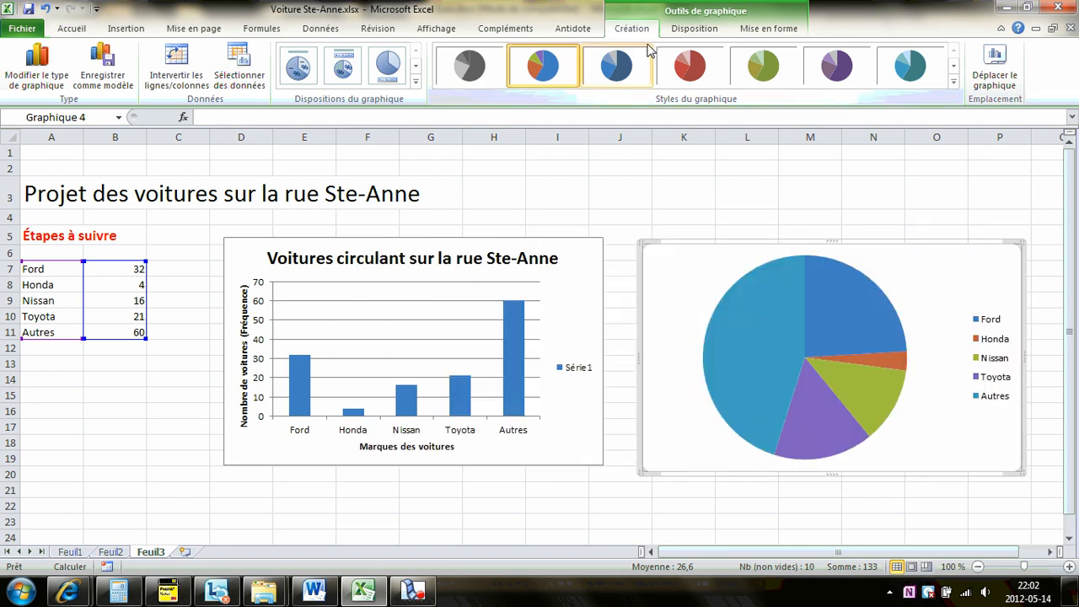
Add a title above the pie chart reading "Voitures circulant sur la rue Ste-Anne"
click(682, 34)
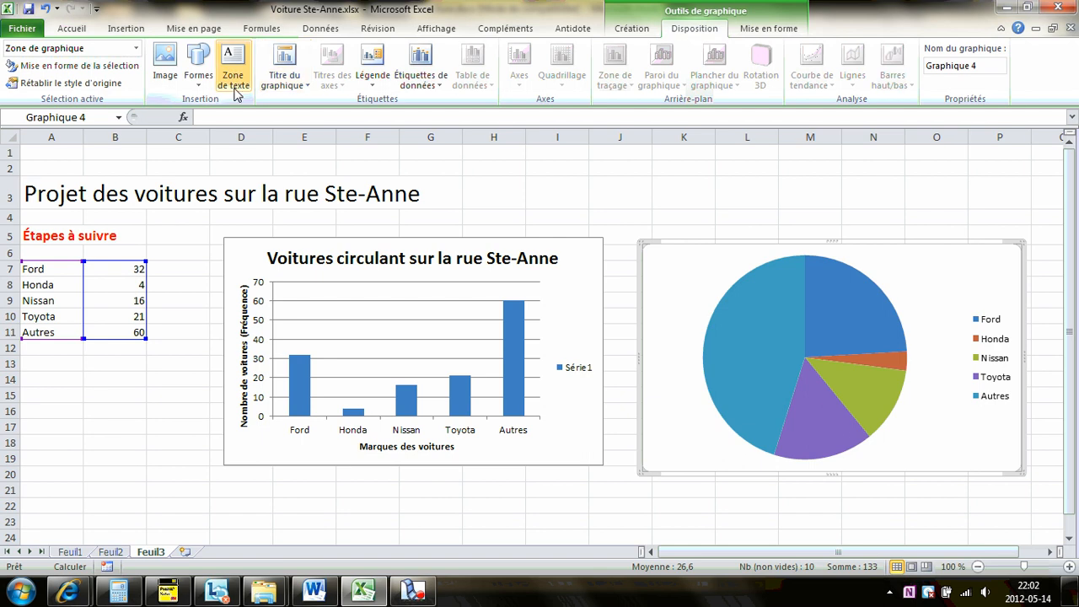
click(309, 81)
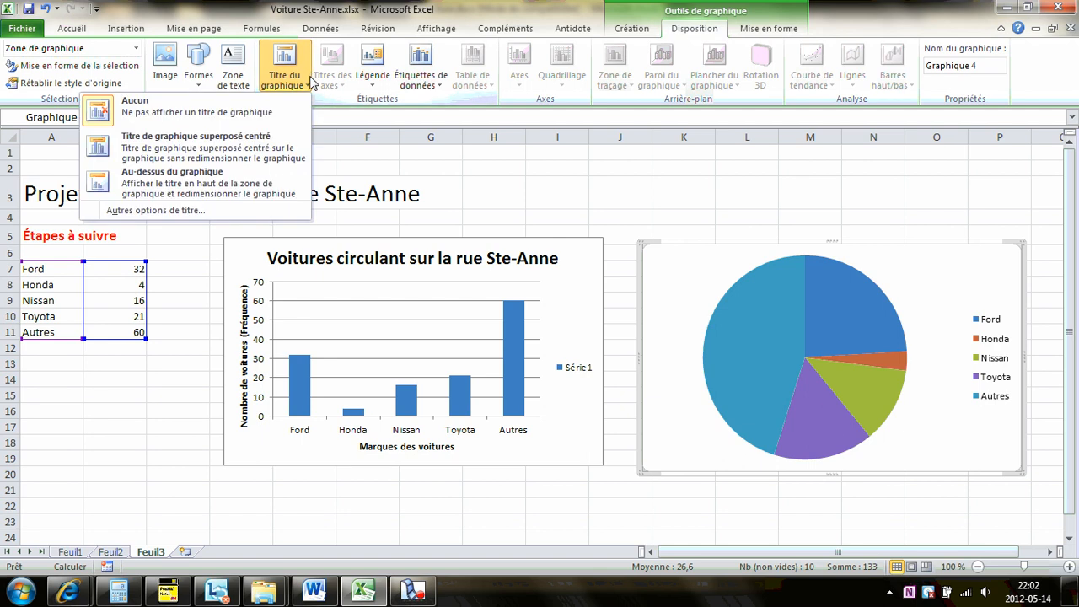
click(210, 186)
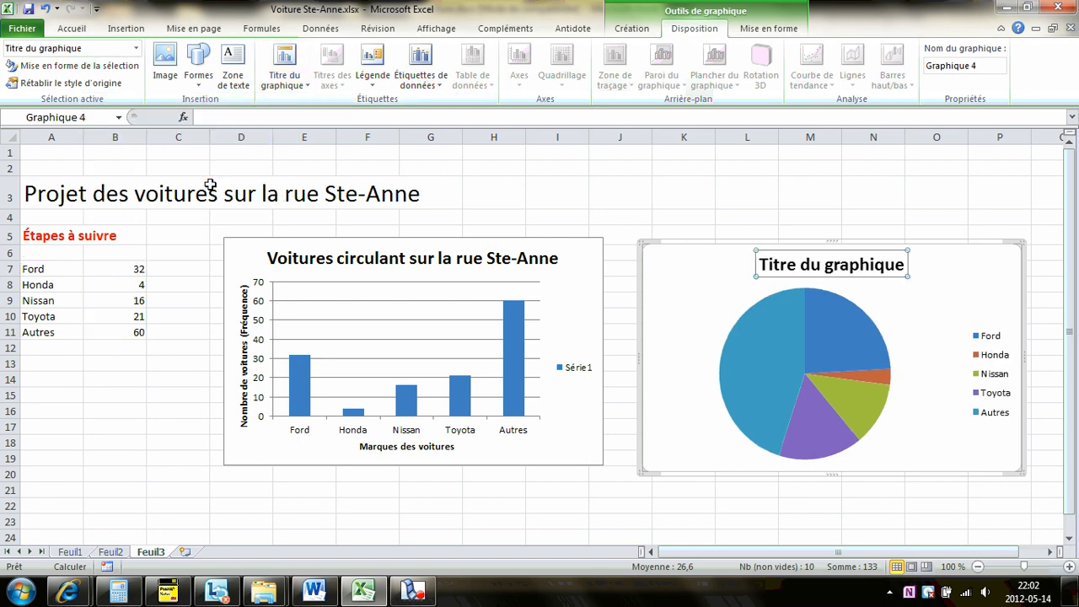
text(Voitures circulant sur la rue)
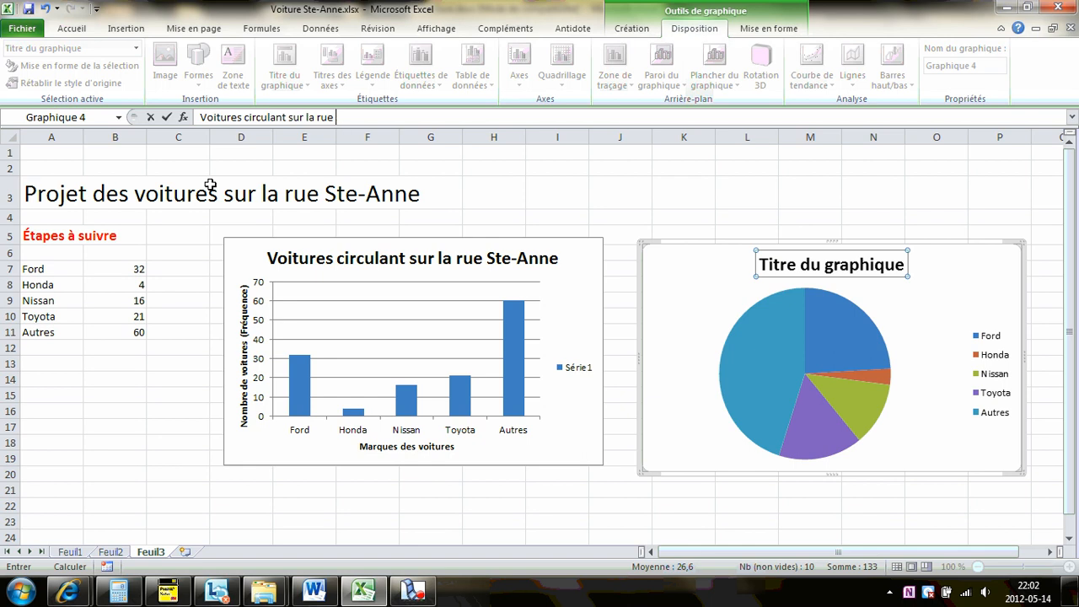
key(BackSpace)
key(BackSpace)
text(te-)
key(Return)
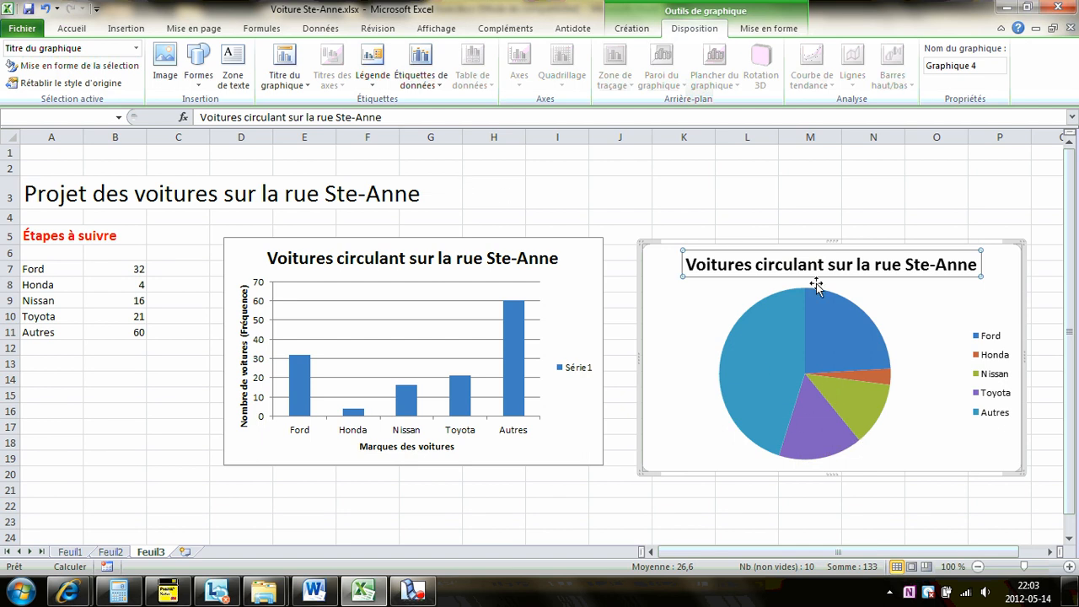
click(691, 207)
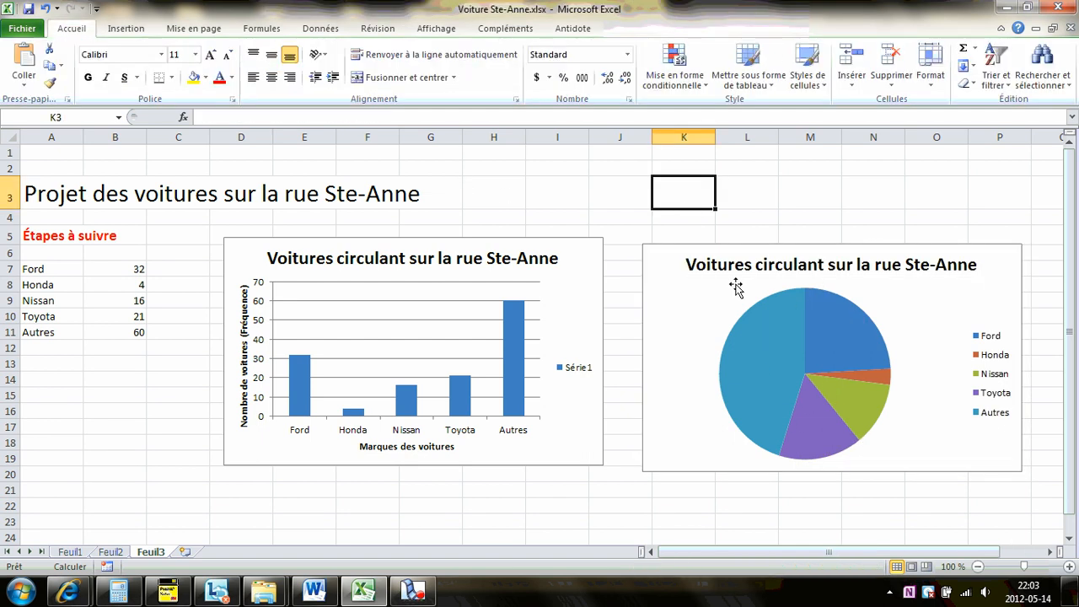
Show data labels centred on the slices of the pie chart
click(708, 285)
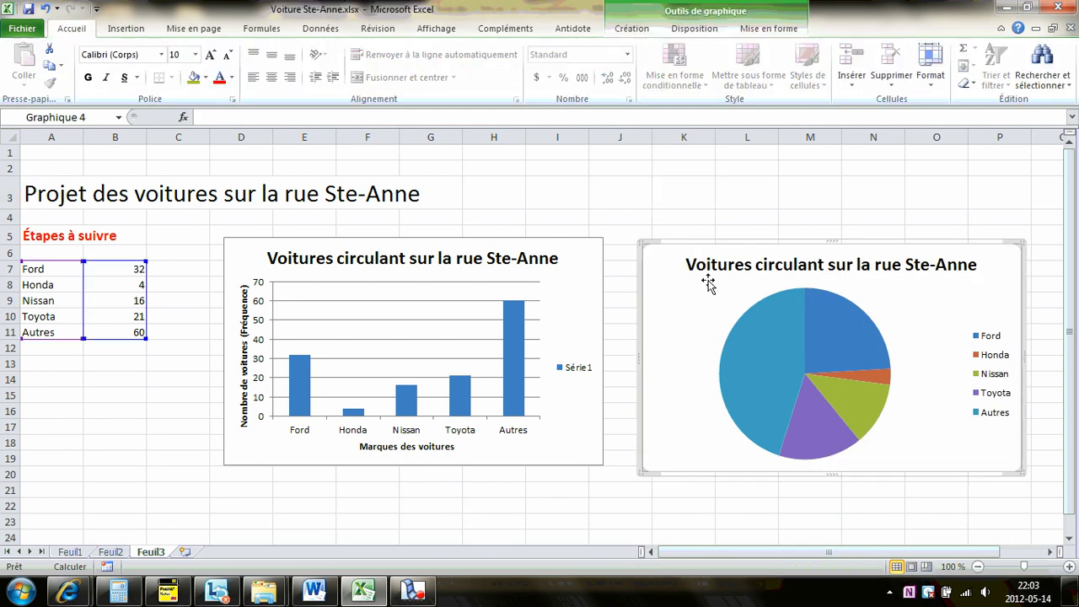
click(695, 30)
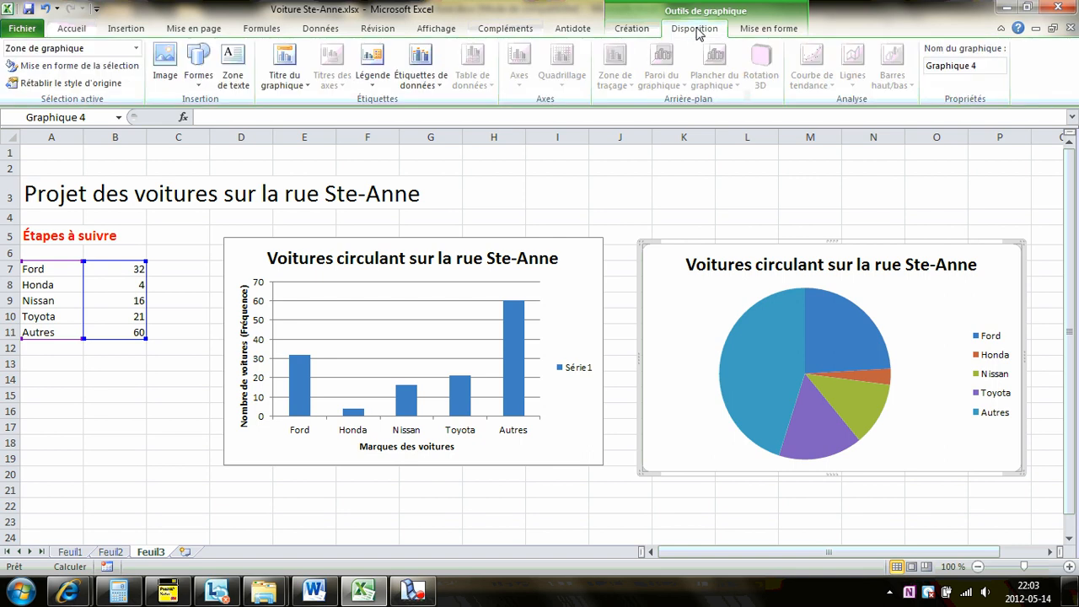
click(442, 89)
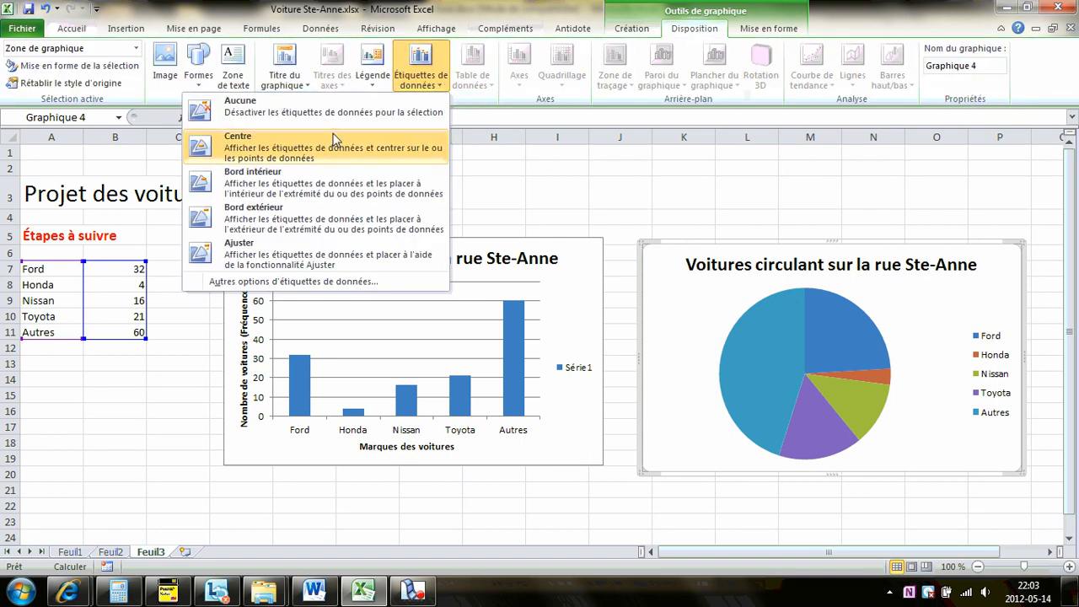
click(302, 157)
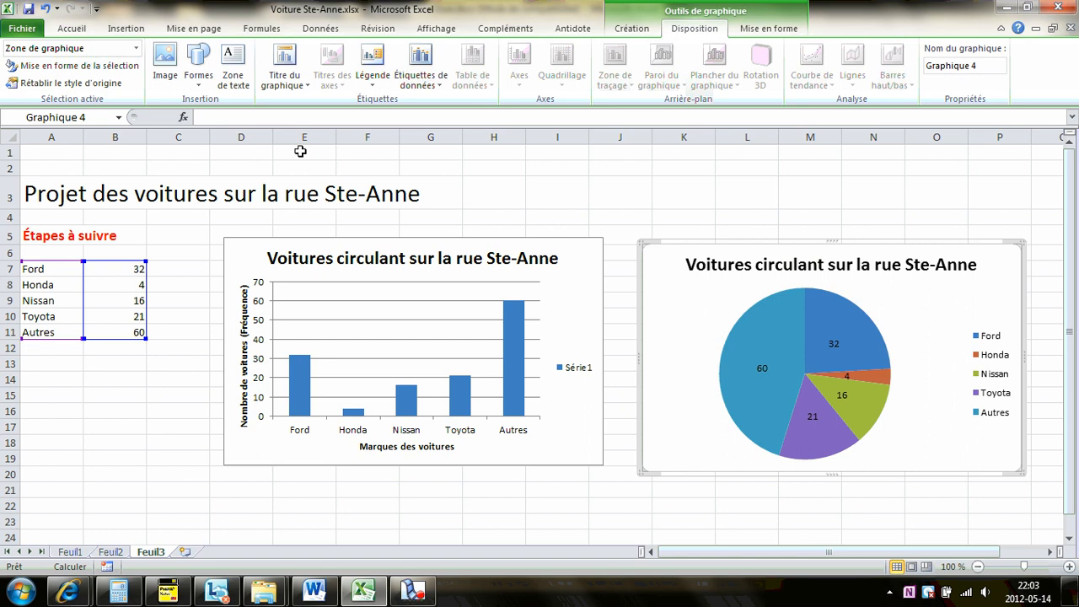
Change the data label on the pie chart's Ford slice to "32-Ford"
click(835, 345)
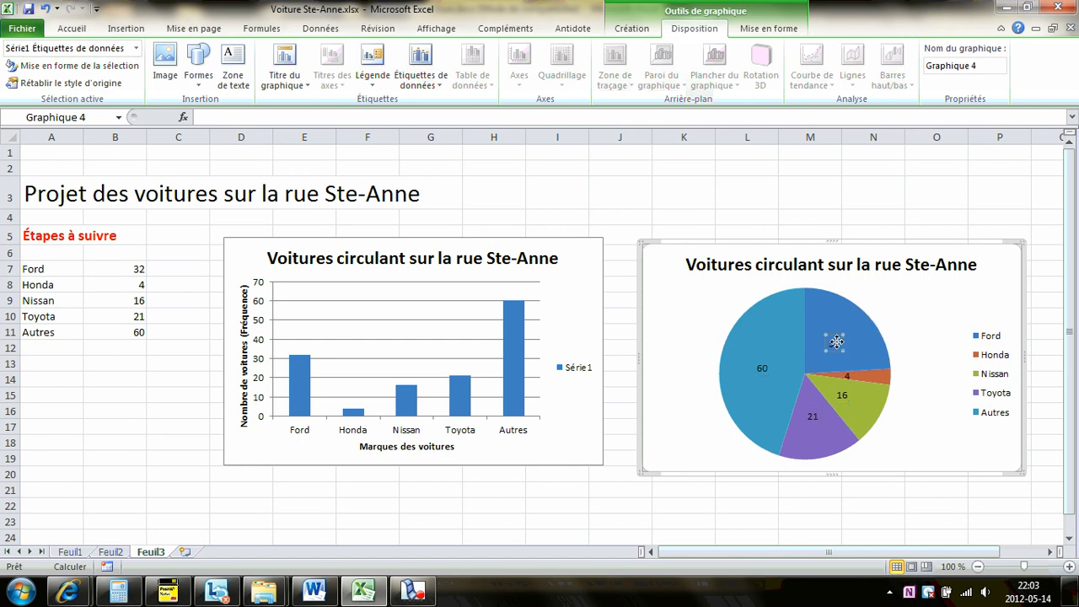
click(833, 343)
text(=Fore)
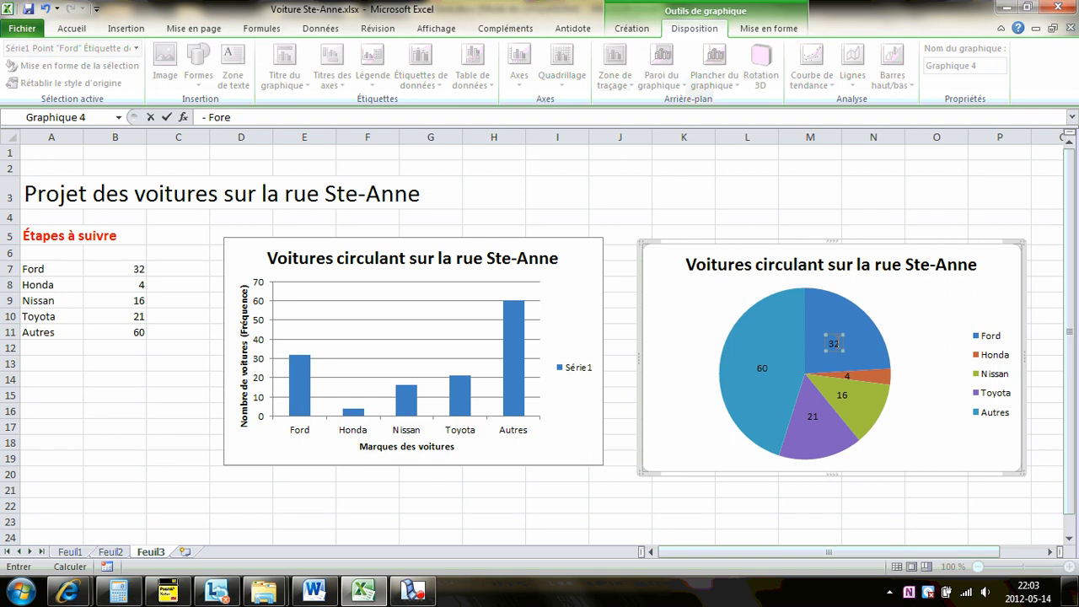
key(BackSpace)
key(BackSpace)
key(Return)
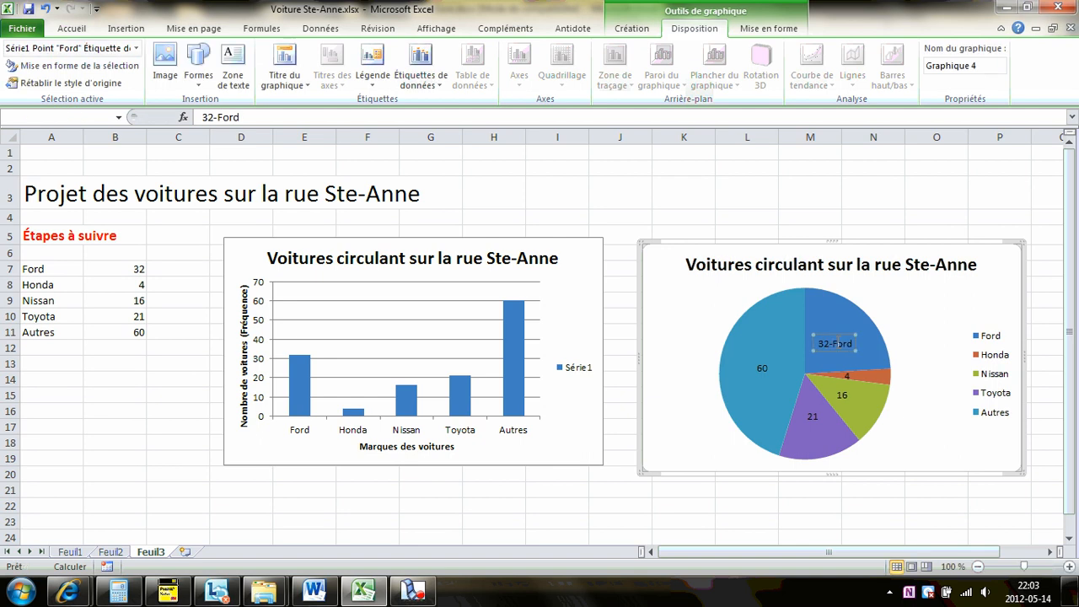
Change the pie chart's Honda data label to "4 - Honda" and its Nissan label to "16 - Nissan"
click(848, 379)
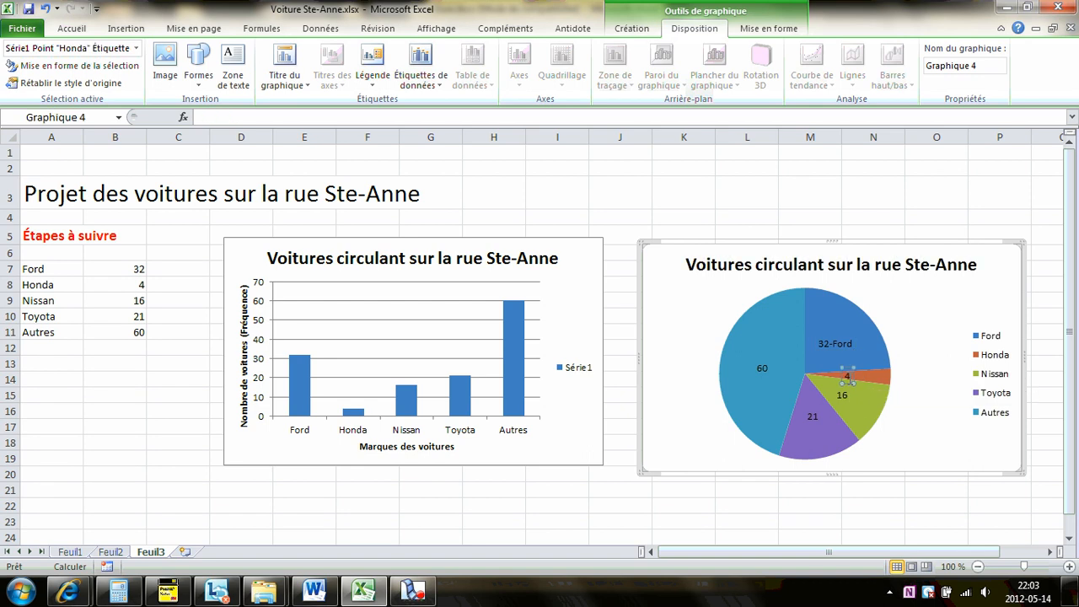
text(4)
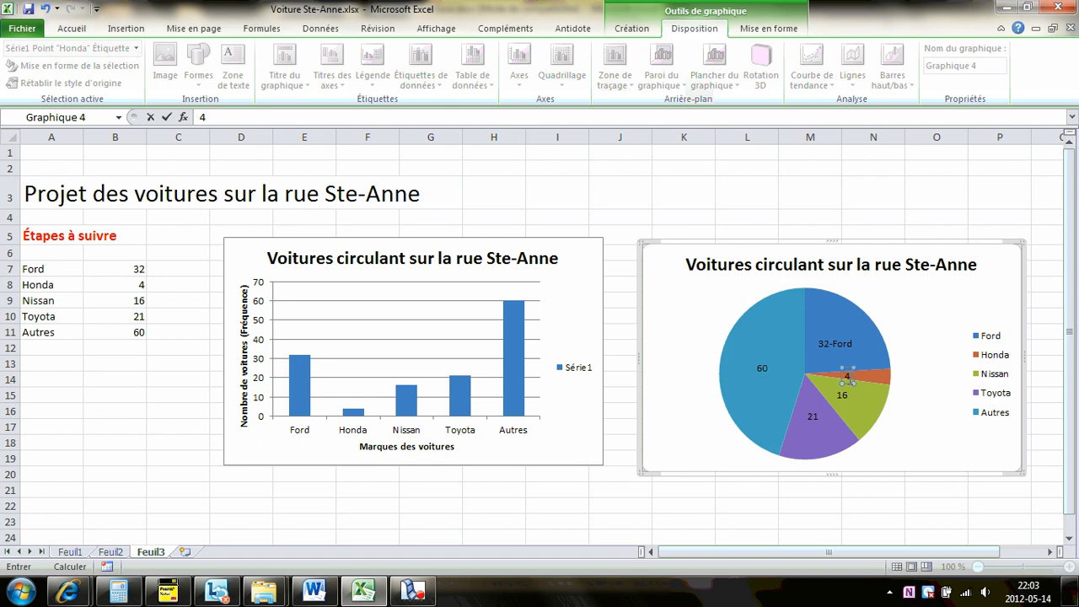
text( - Honda)
click(842, 394)
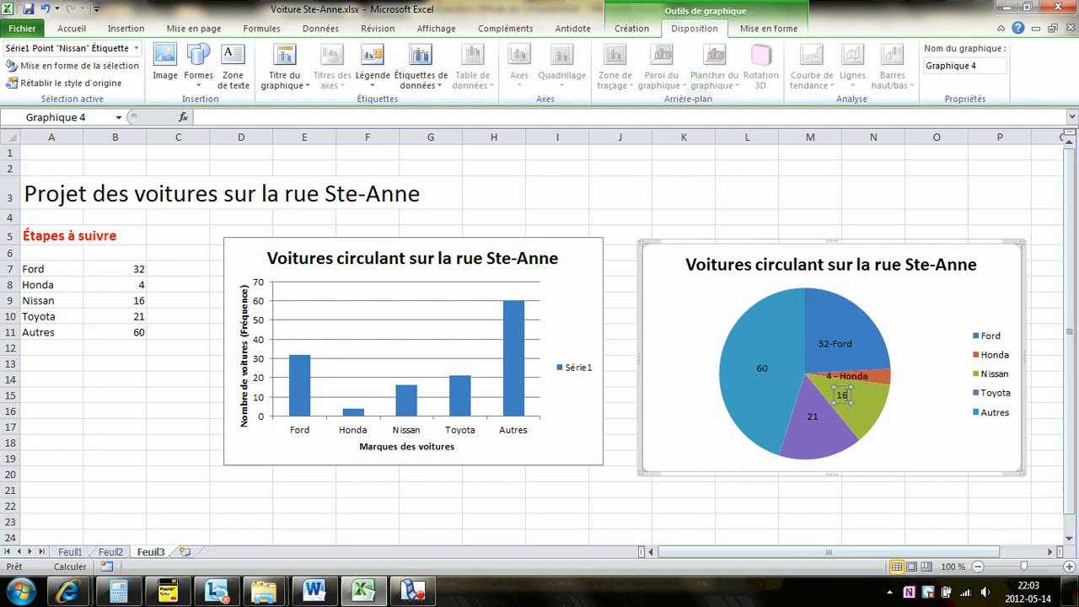
click(842, 395)
text(16 - Nissan)
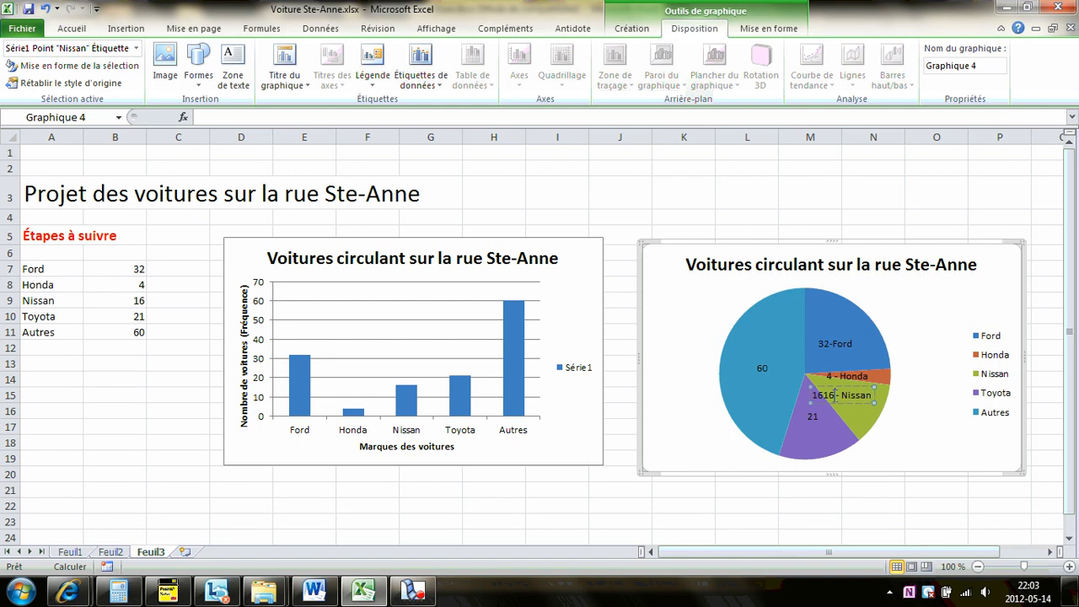
key(BackSpace)
key(BackSpace)
Change the pie chart's Toyota data label to "21 Toyota" and its Autres label to "60 autres"
click(815, 418)
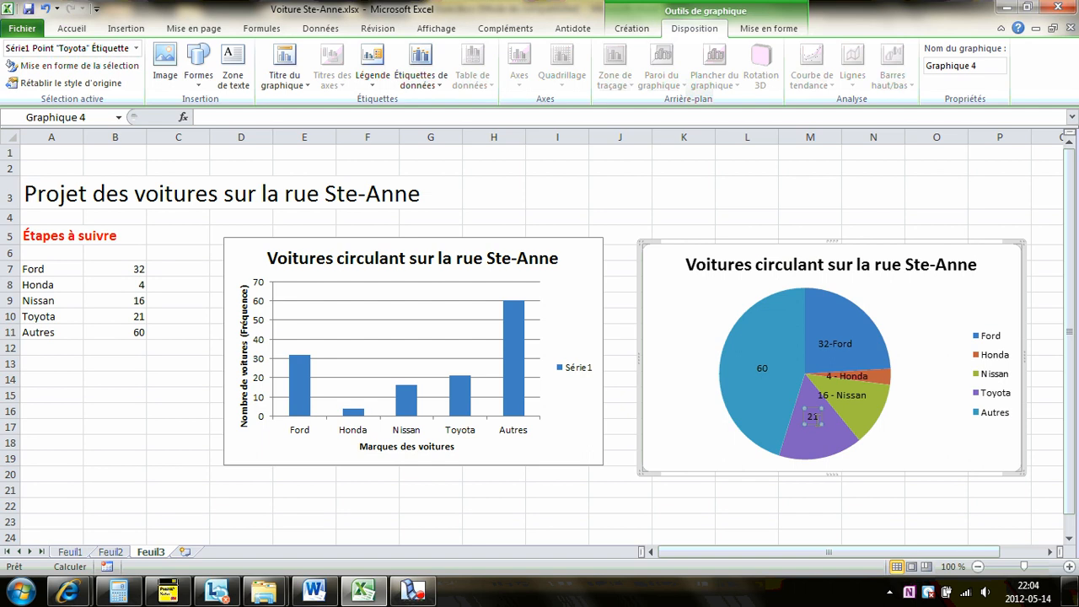
text(Toyota)
click(763, 365)
text(autres)
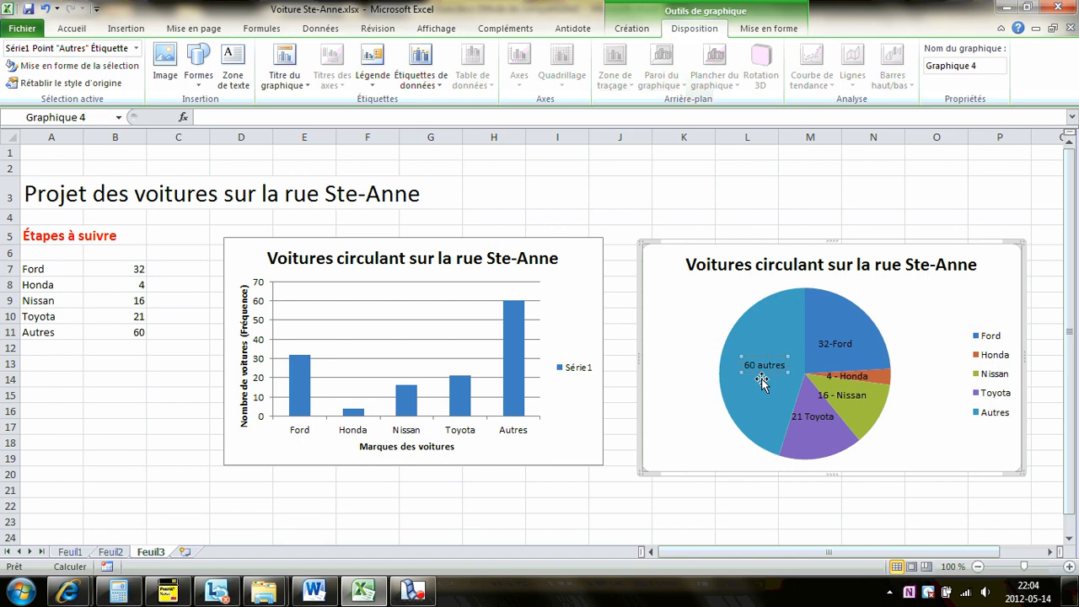
click(701, 419)
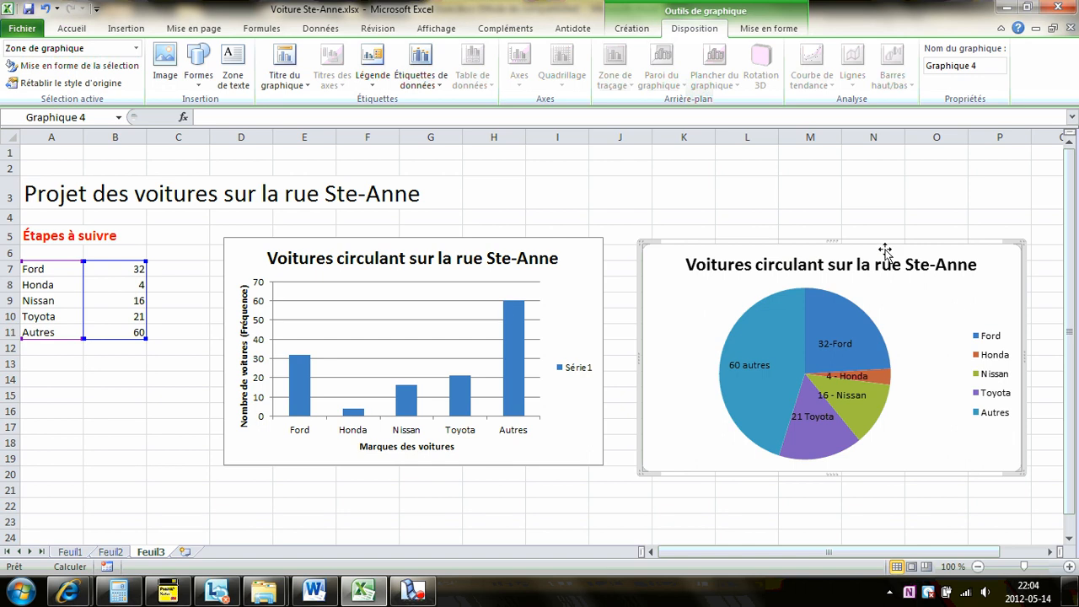
Move the pie chart up and slightly to the right, and shift the column chart slightly up and right
drag(1074, 271, 1075, 271)
drag(814, 242, 836, 177)
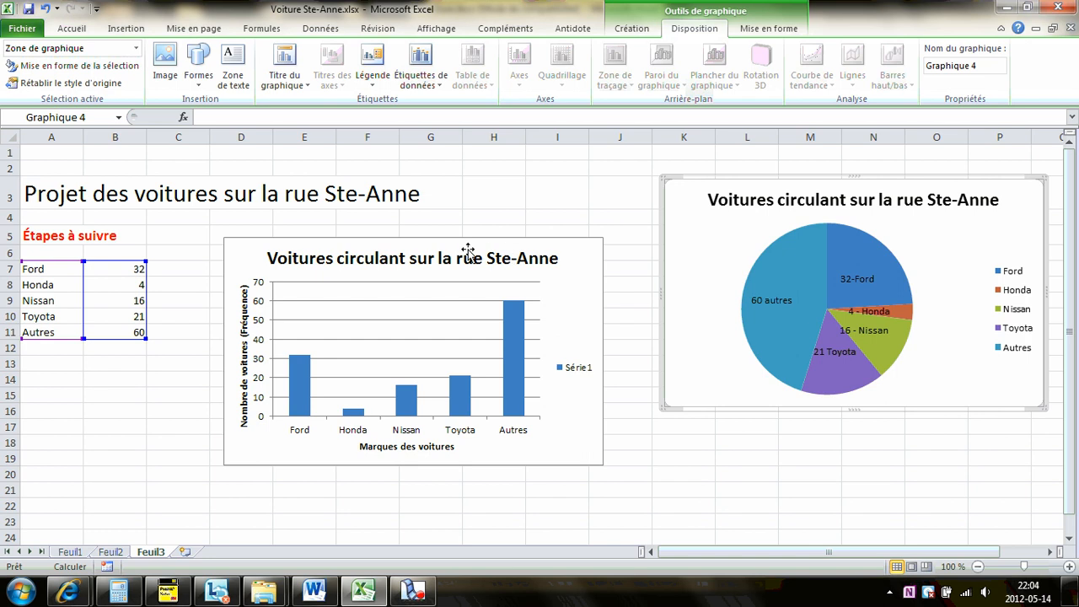
drag(465, 241, 492, 217)
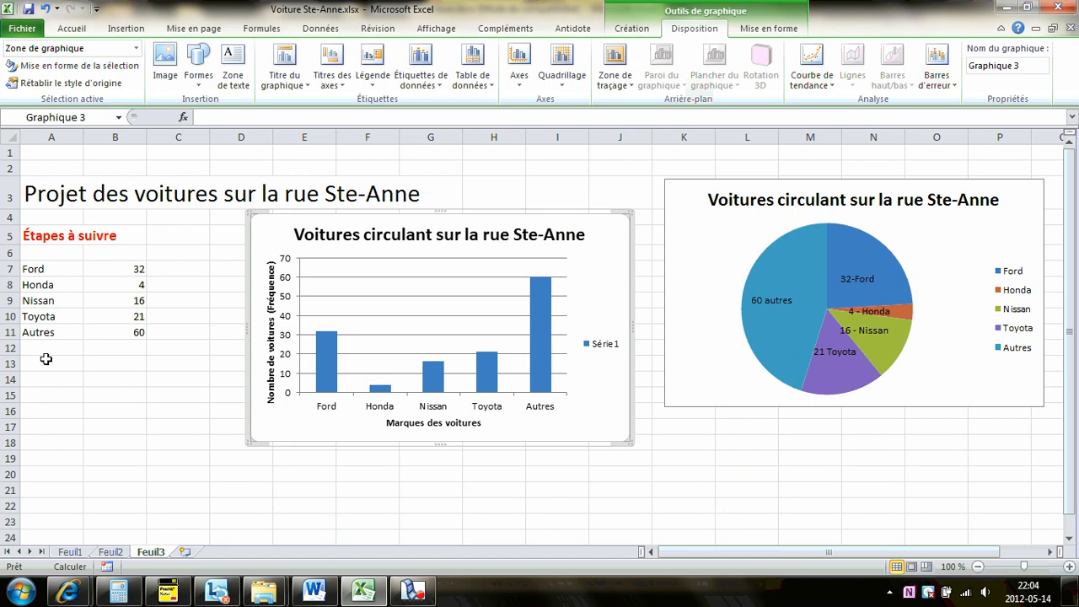
Move the counts from B7:B11 to C7:C11 and place the column chart below the pie chart
drag(132, 270, 130, 332)
drag(116, 261, 166, 277)
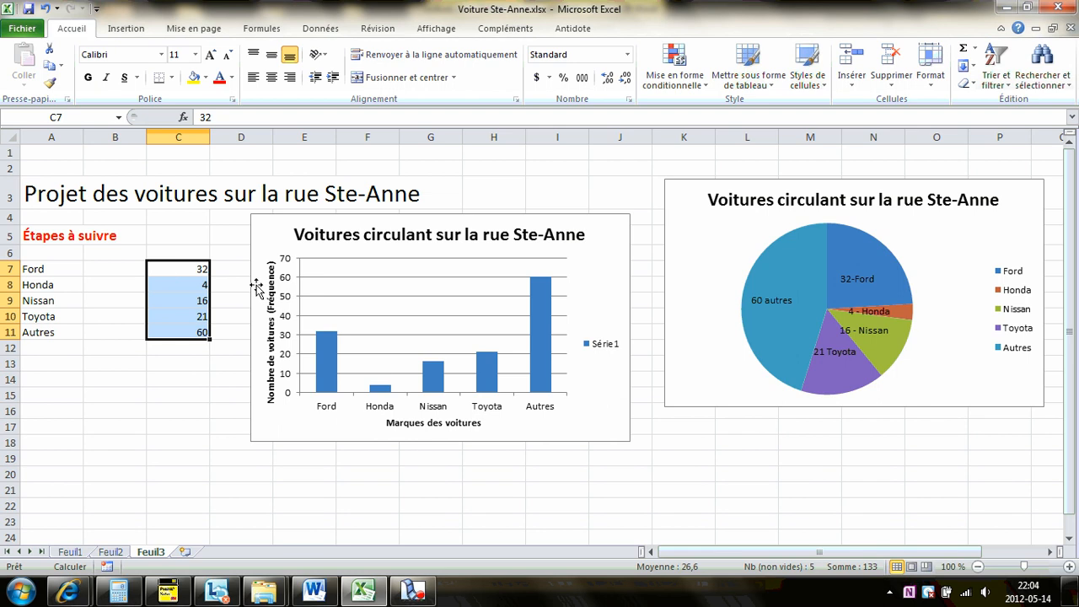
drag(397, 219, 811, 433)
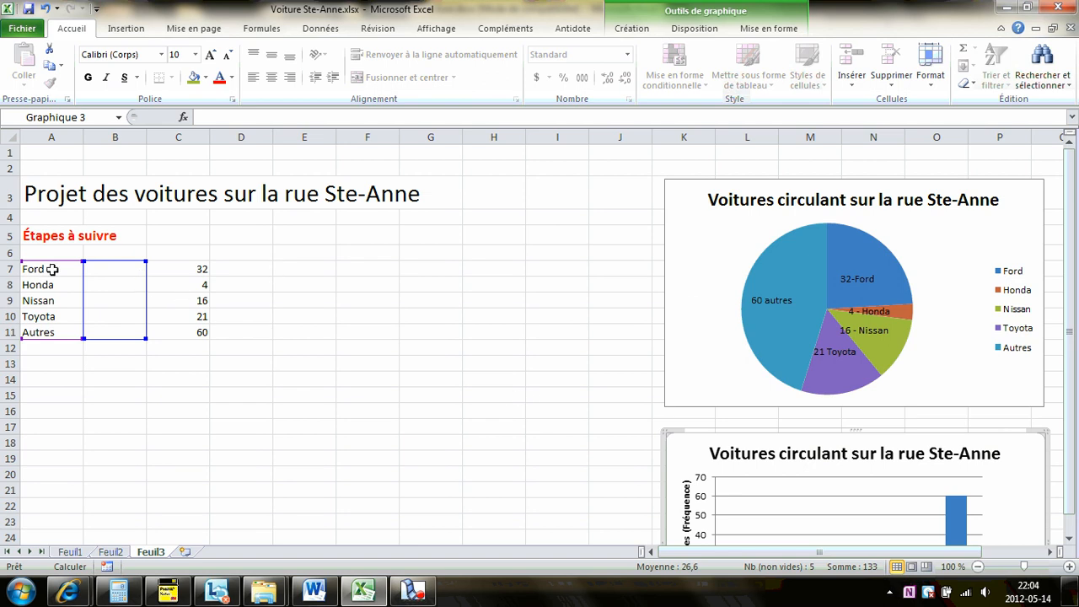
Widen column B and enter a tally group of four strokes with strikethrough for Ford in B7
click(114, 271)
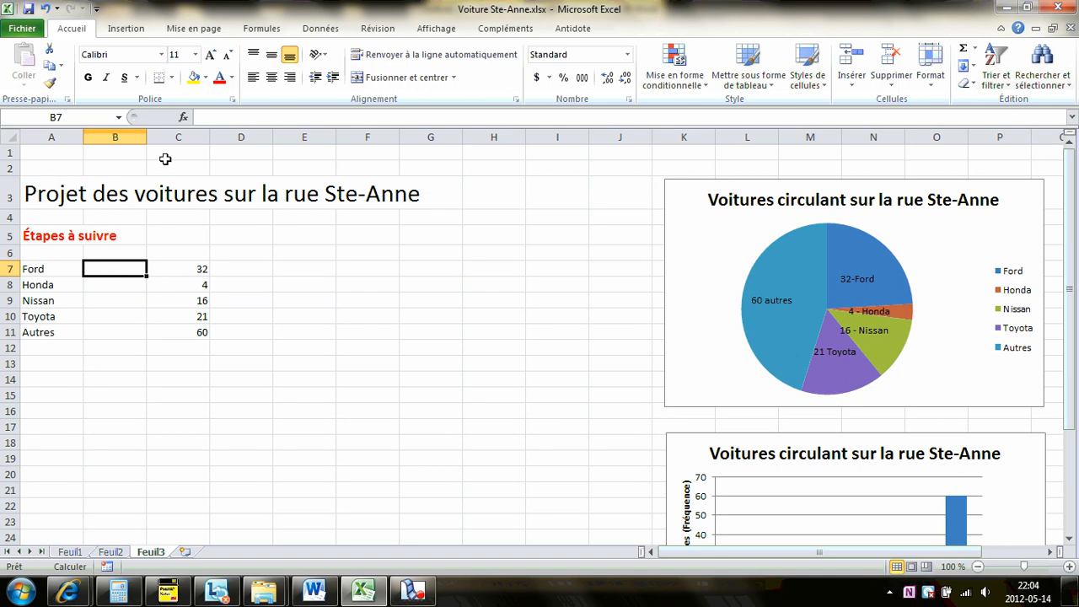
drag(146, 141, 224, 139)
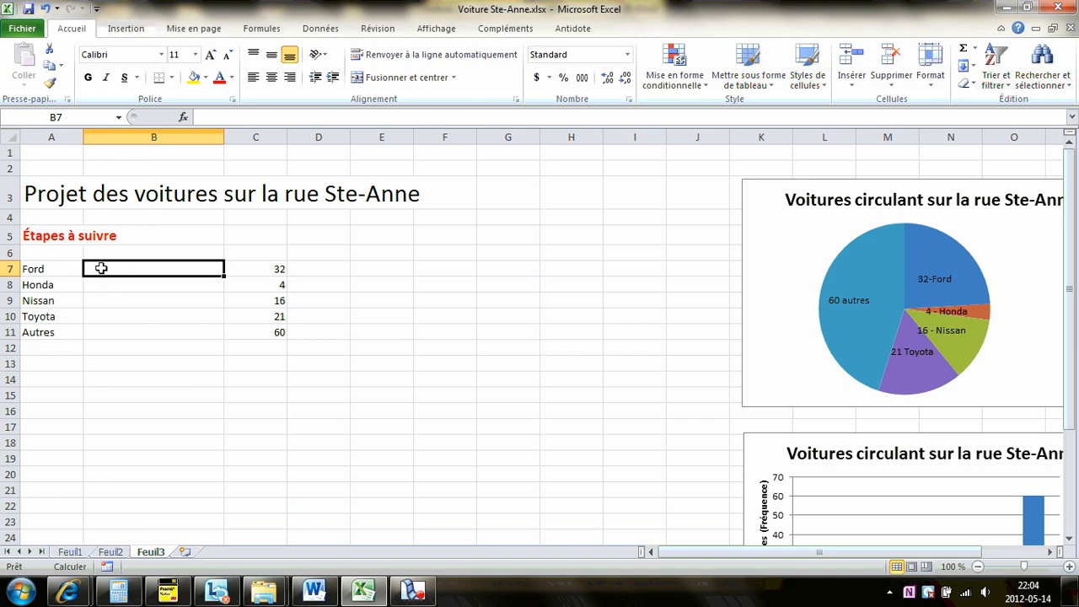
text(Il)
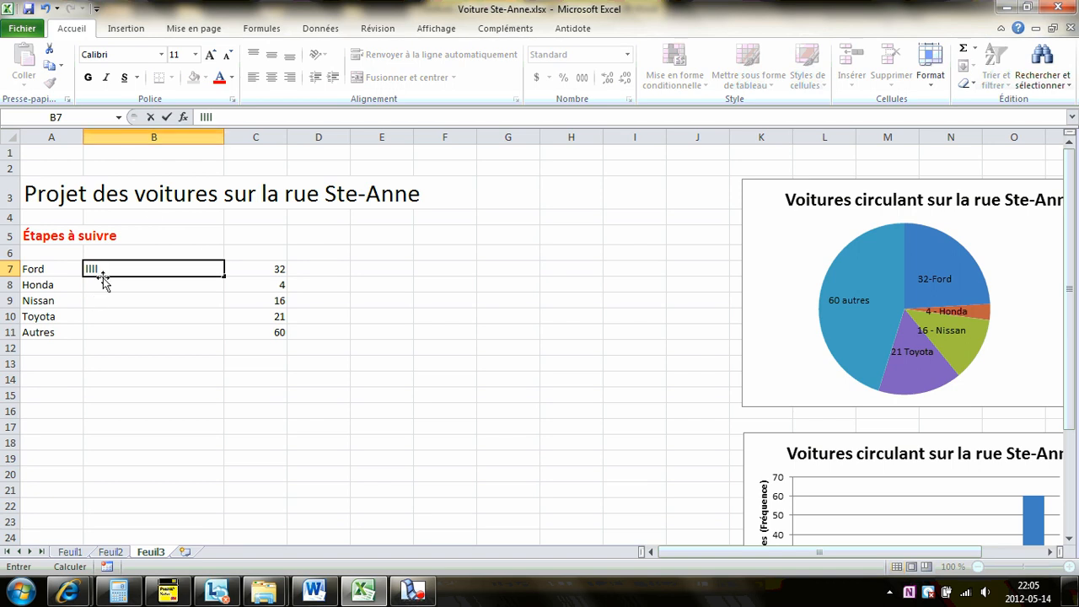
drag(106, 269, 79, 267)
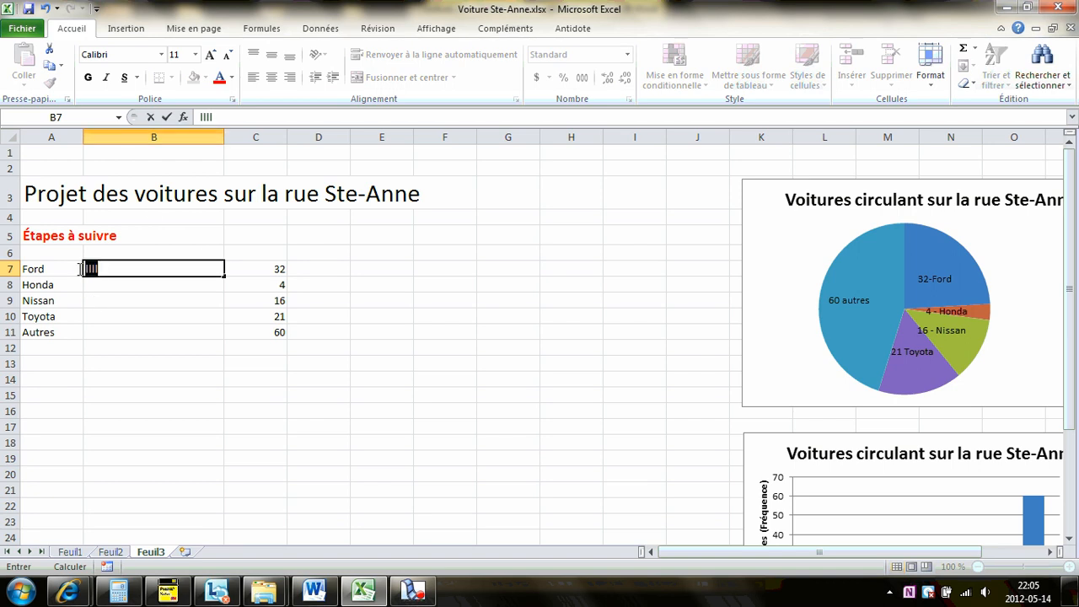
click(232, 98)
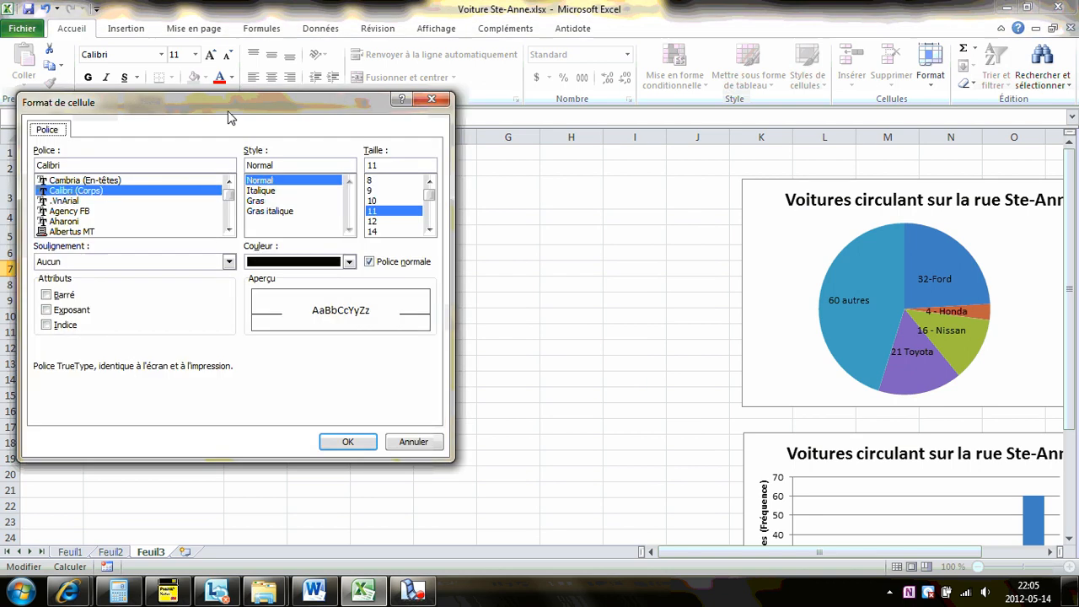
click(55, 295)
click(348, 442)
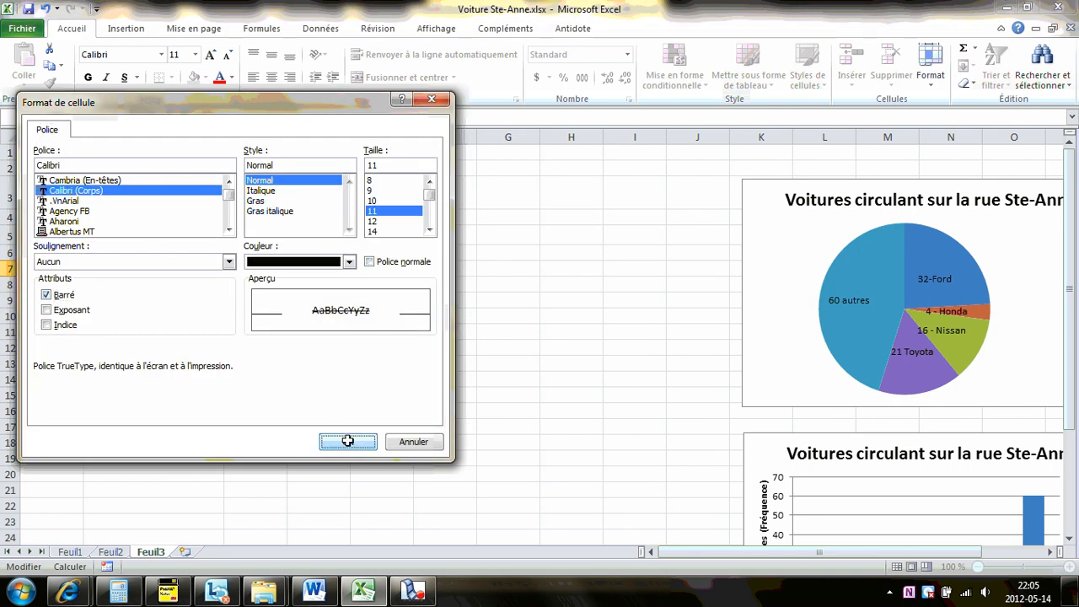
click(456, 384)
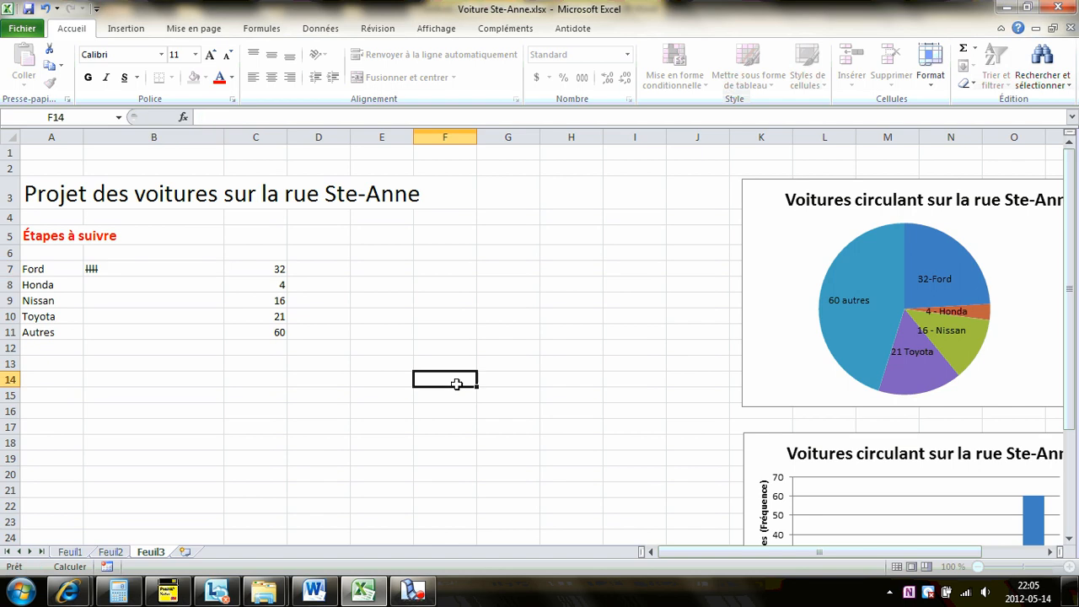
Extend the Ford tally in B7 with five more struck-through groups of four strokes, separated by spaces
click(92, 270)
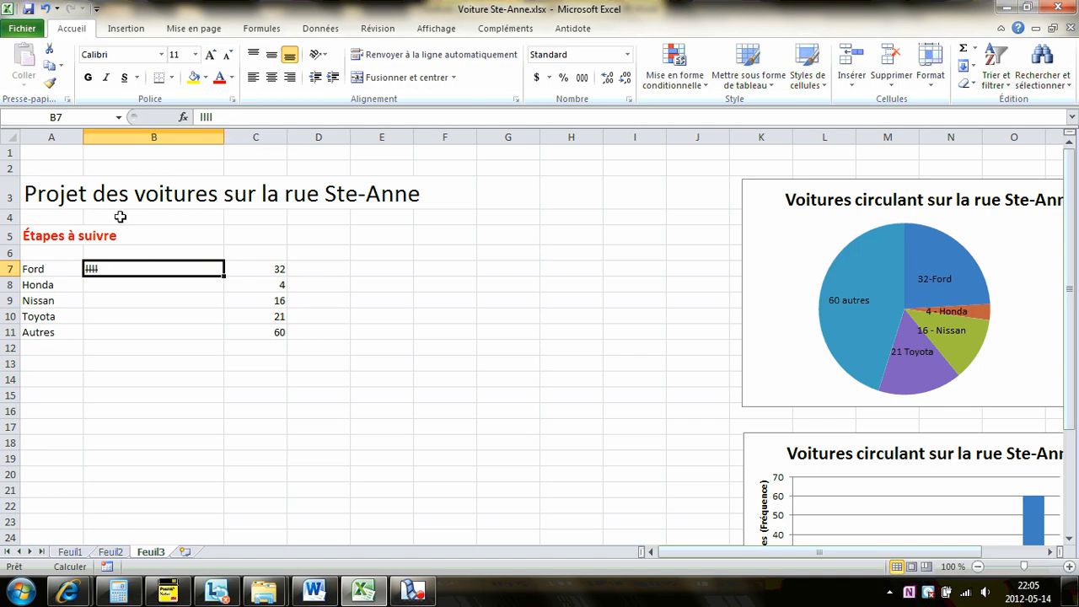
click(222, 115)
drag(222, 116, 194, 117)
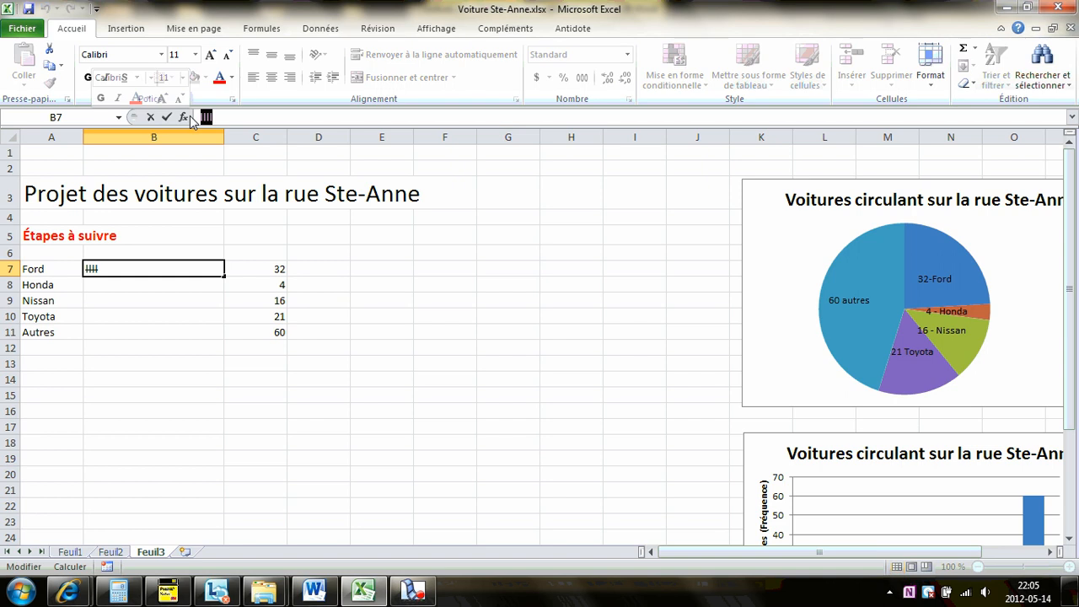
click(107, 268)
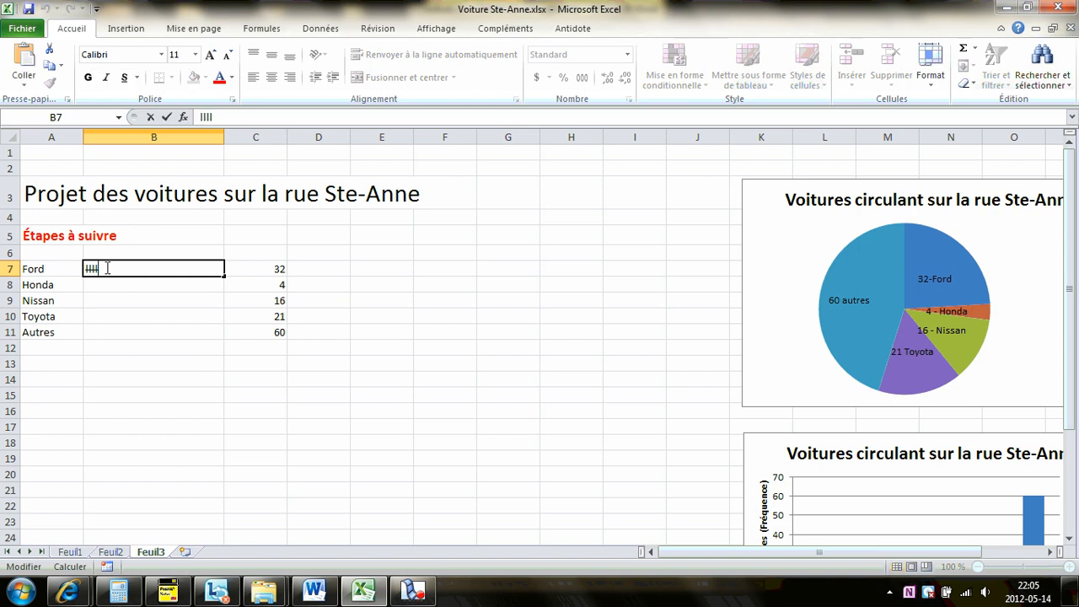
text(IIII IIII)
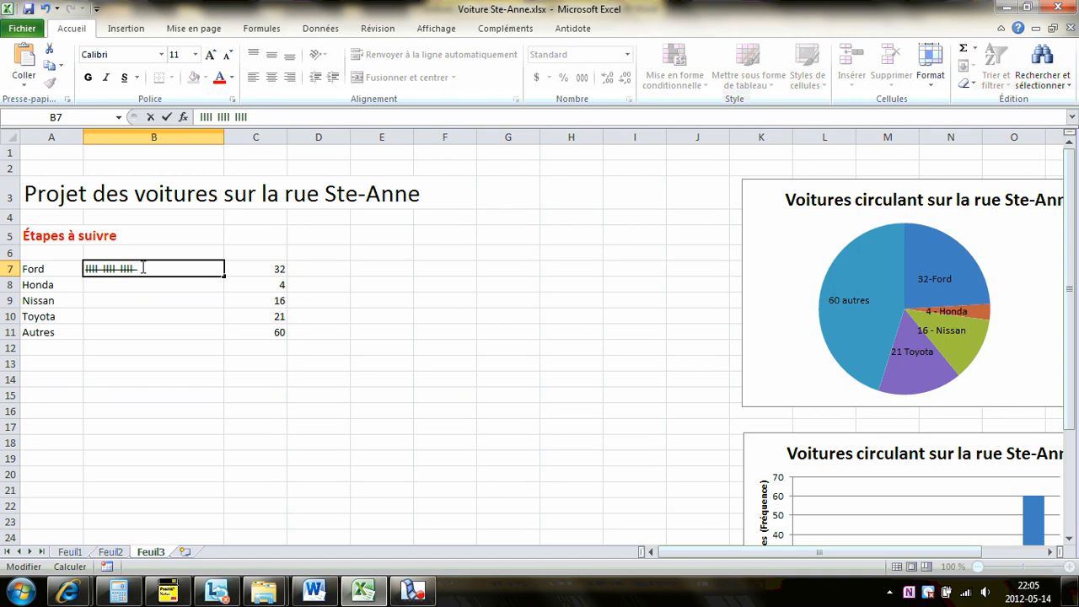
text( IIII IIII IIII)
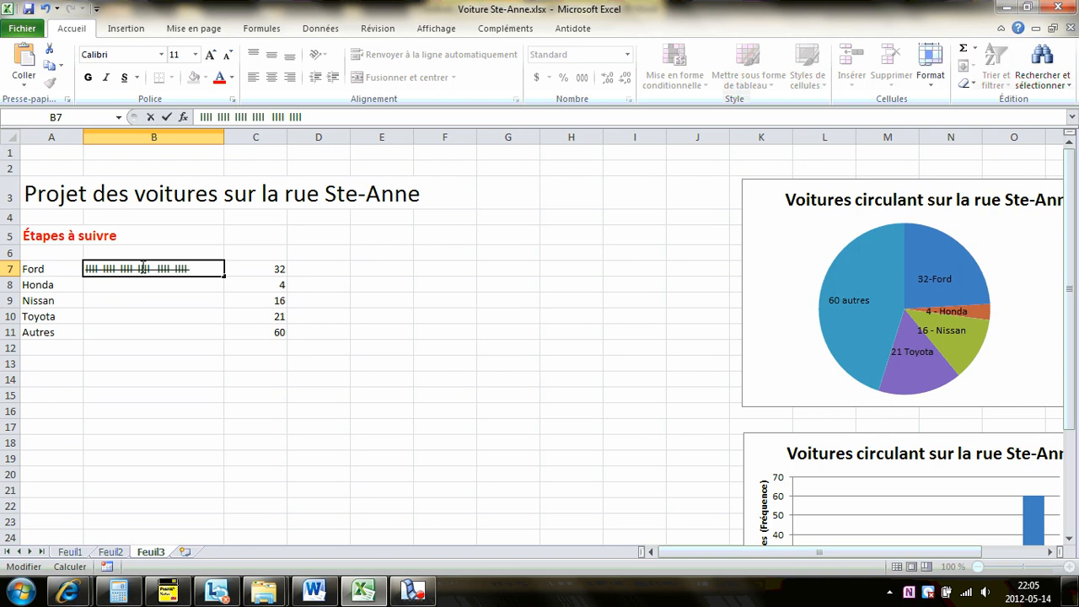
Turn off strikethrough at the end of the Ford tally in B7 and add two plain strokes
click(230, 99)
click(47, 295)
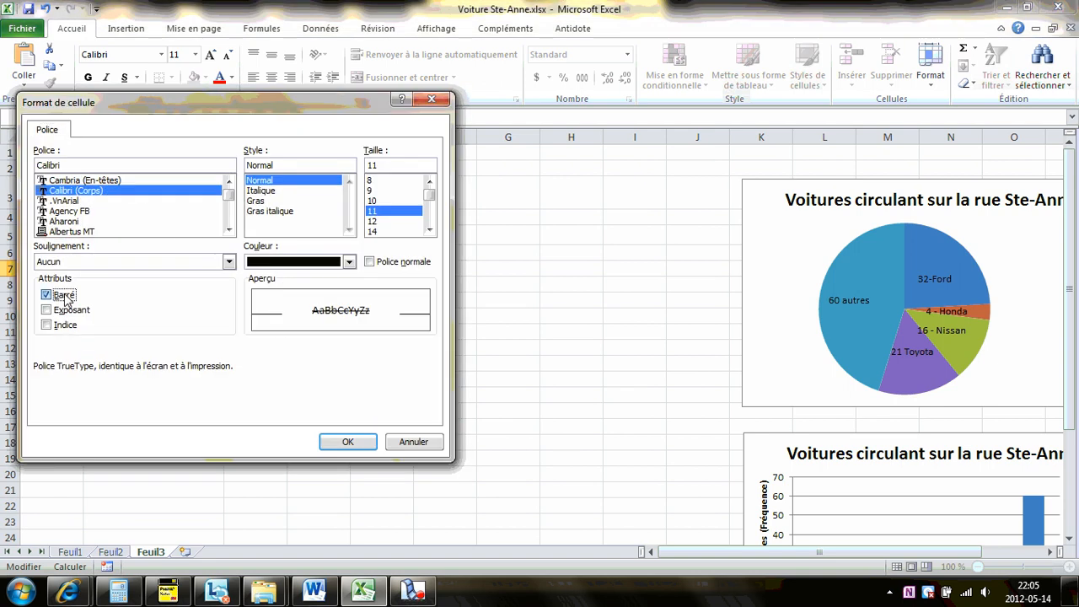
click(346, 442)
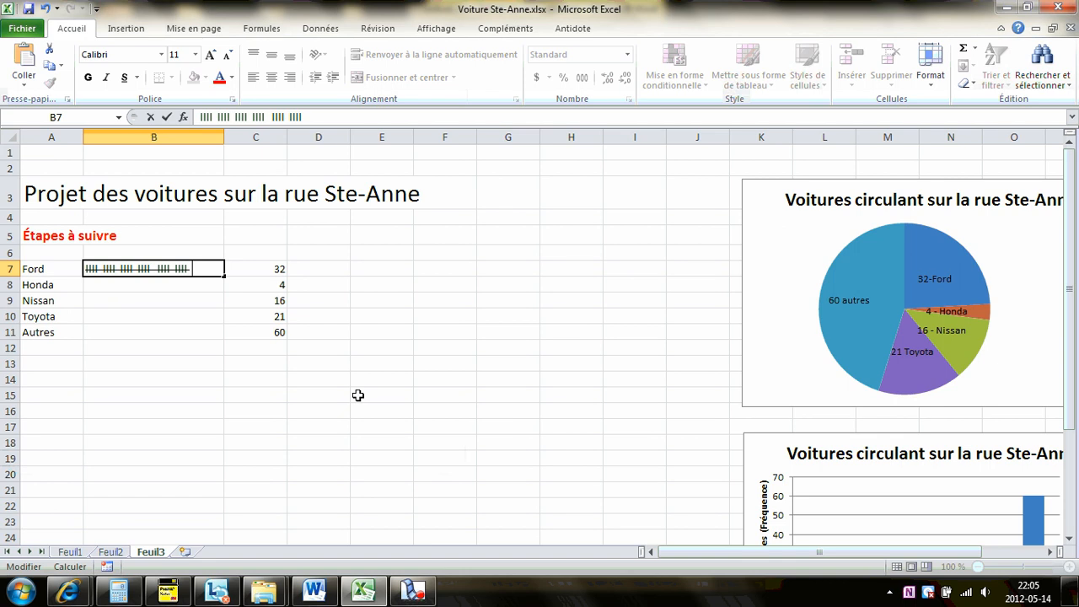
text(||)
Enter the Honda tally in B8 and trim the auto-completed Ford strokes down to three plain strokes
click(93, 285)
text(I)
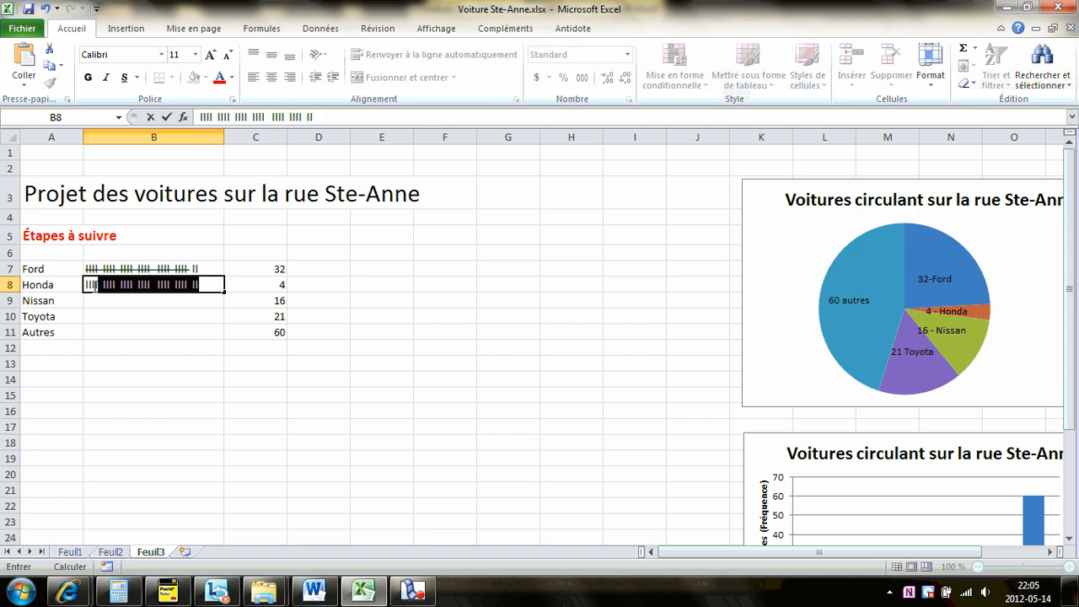
click(96, 305)
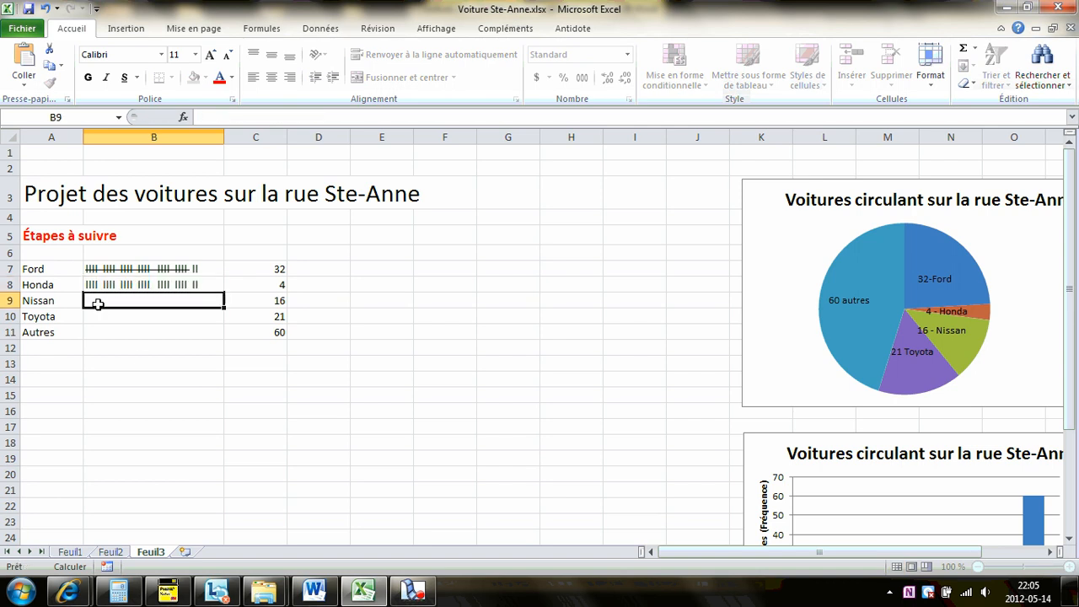
click(200, 285)
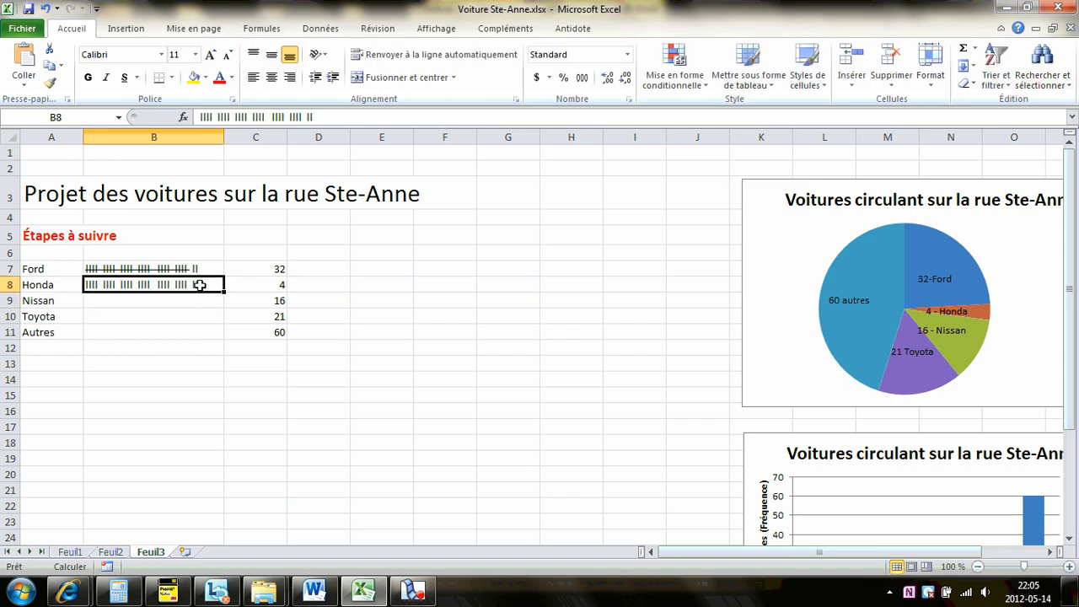
click(320, 116)
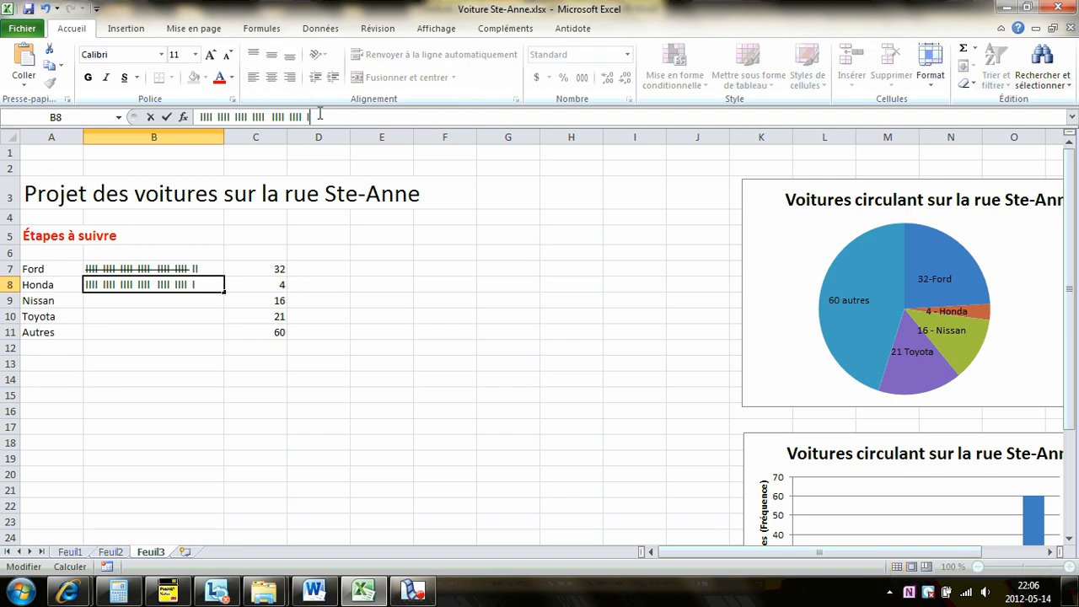
key(BackSpace)
key(BackSpace)
key(BackSpace)
key(BackSpace)
key(BackSpace)
key(BackSpace)
key(BackSpace)
key(BackSpace)
key(BackSpace)
key(BackSpace)
key(BackSpace)
key(BackSpace)
key(BackSpace)
key(BackSpace)
key(BackSpace)
key(BackSpace)
key(BackSpace)
key(BackSpace)
key(BackSpace)
key(BackSpace)
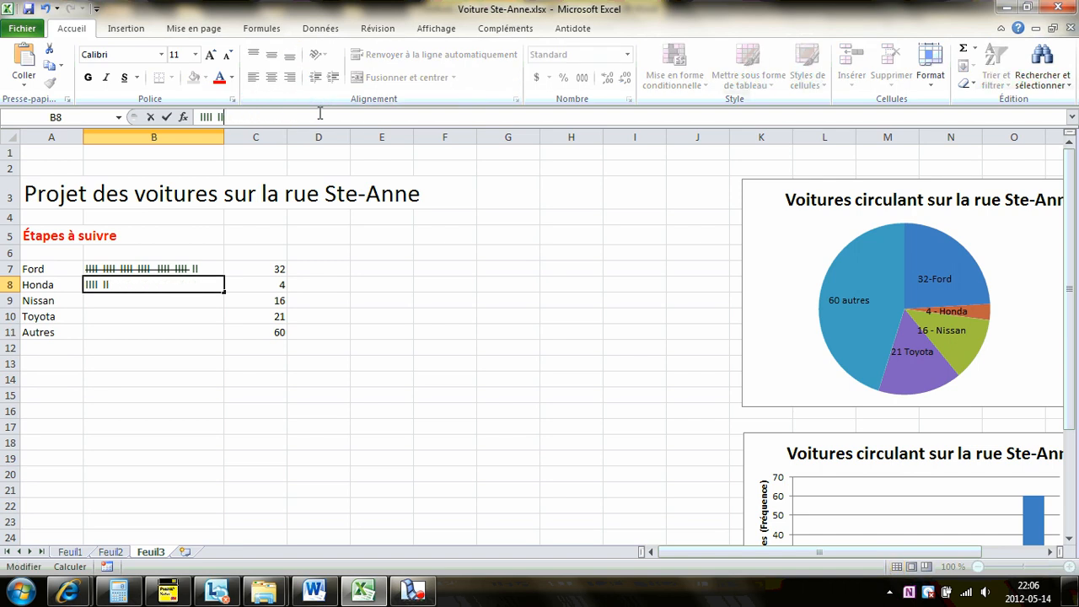
key(BackSpace)
key(BackSpace)
key(BackSpace)
Enter a tally group of four strokes for Nissan in B9 and apply strikethrough to it
click(104, 305)
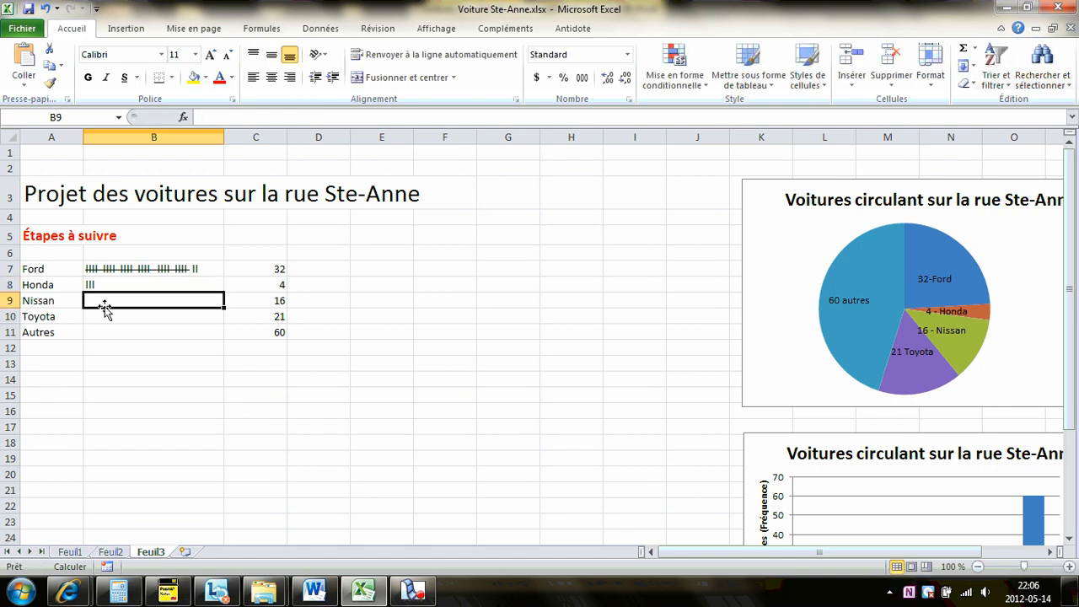
text(IIII)
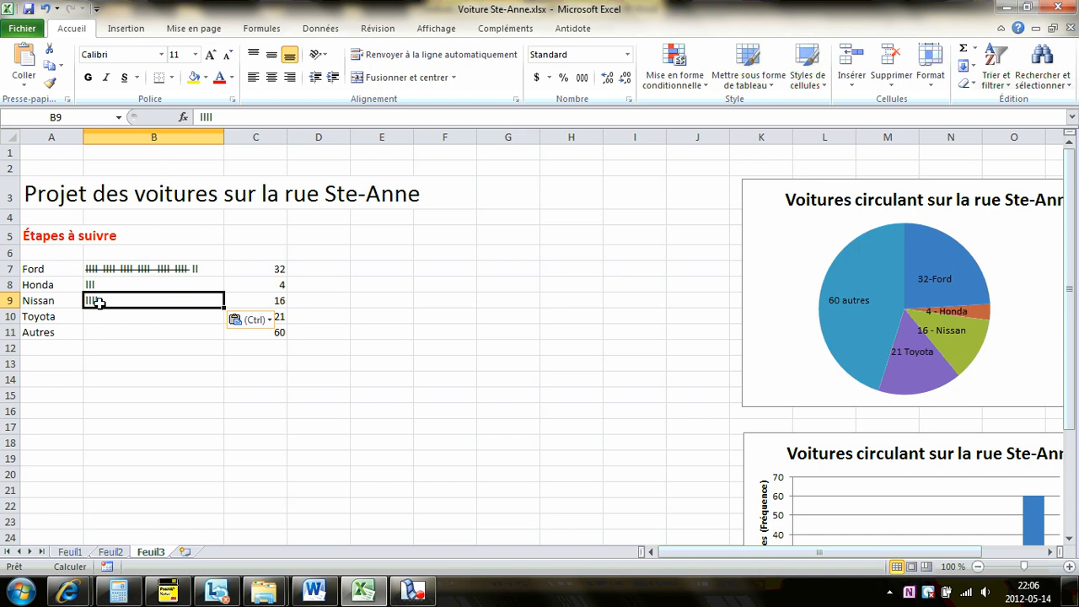
double_click(210, 117)
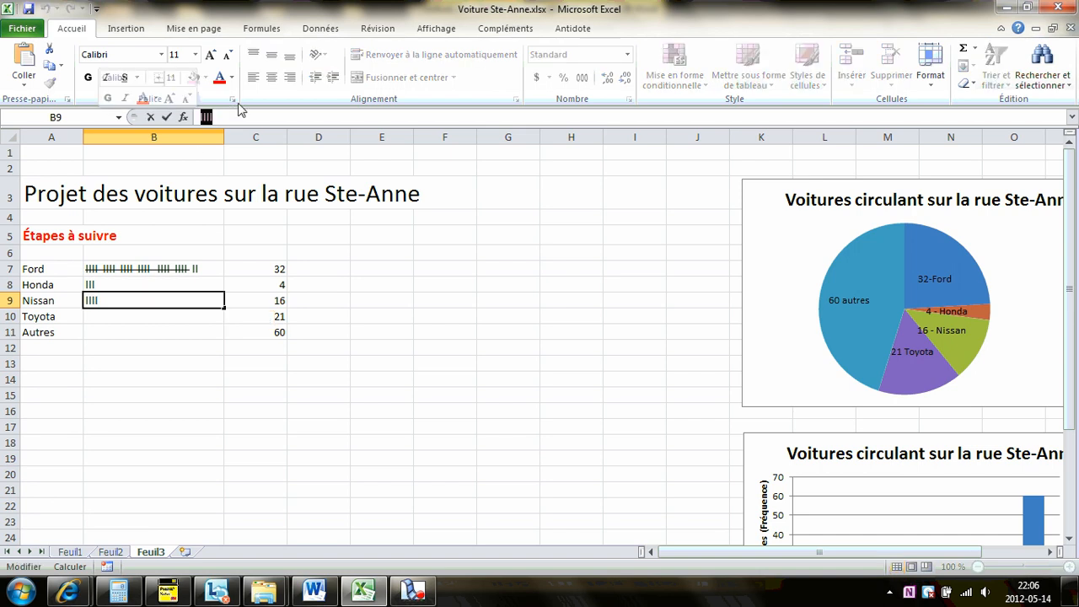
click(232, 100)
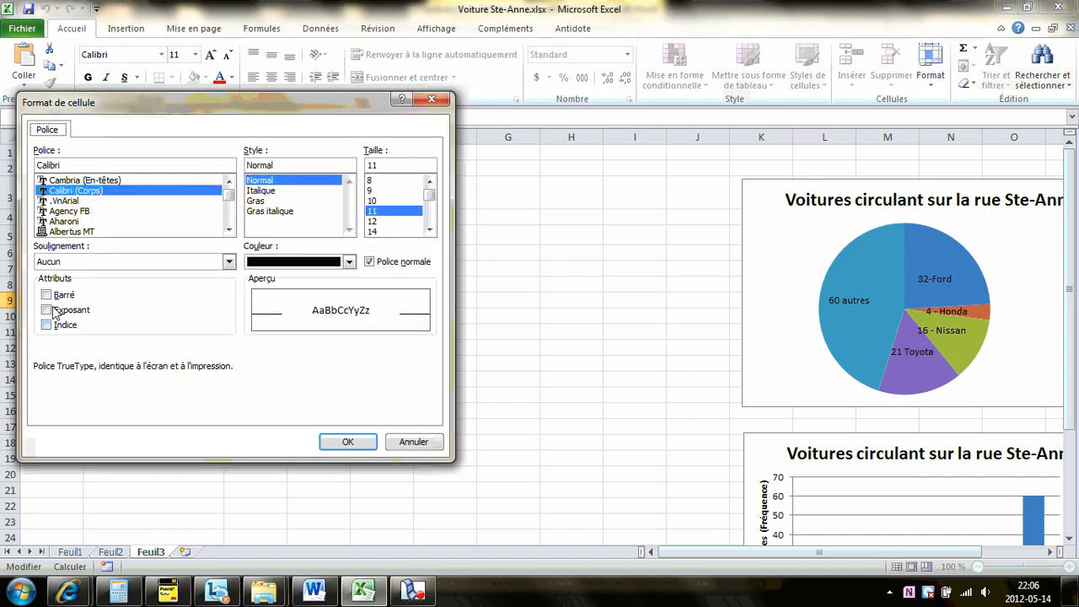
click(53, 297)
click(348, 441)
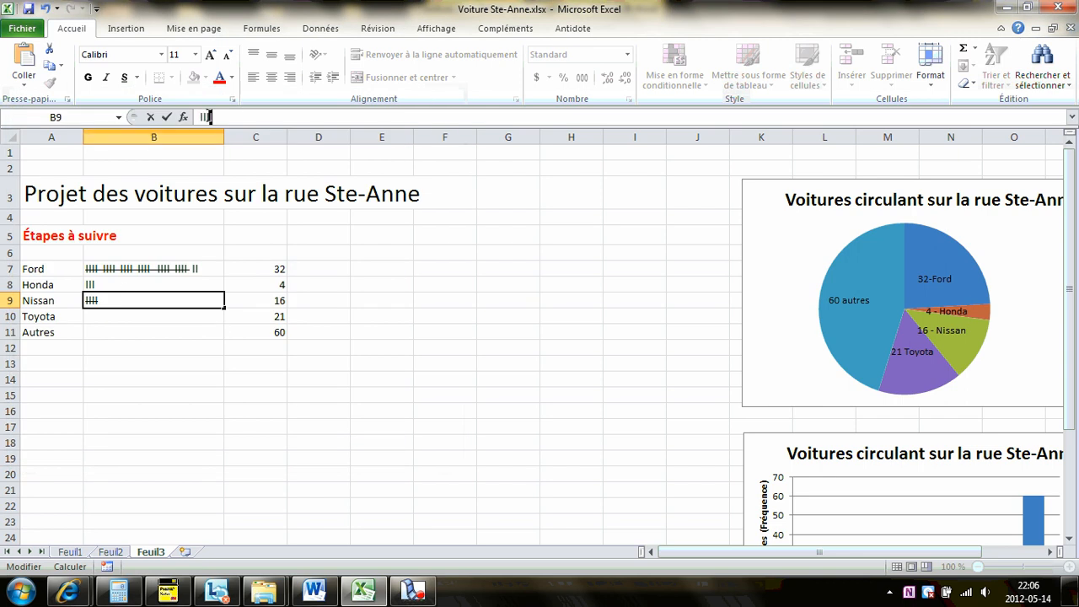
Complete the Nissan tally in B9 with three struck-through groups of four strokes followed by one plain stroke
click(112, 303)
text(IIII IIII IIII)
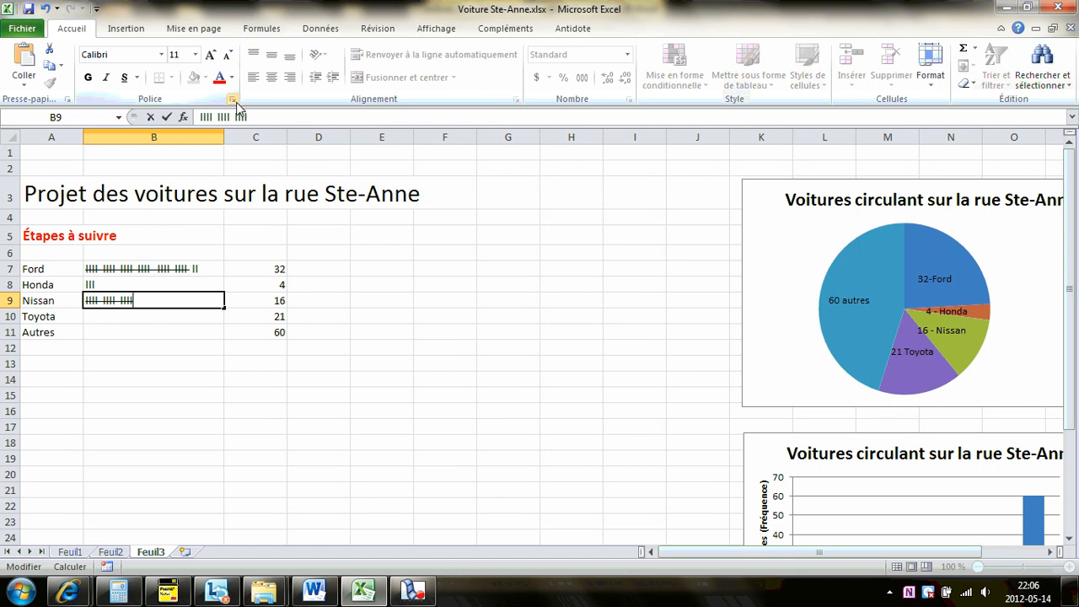
key(ctrl+1)
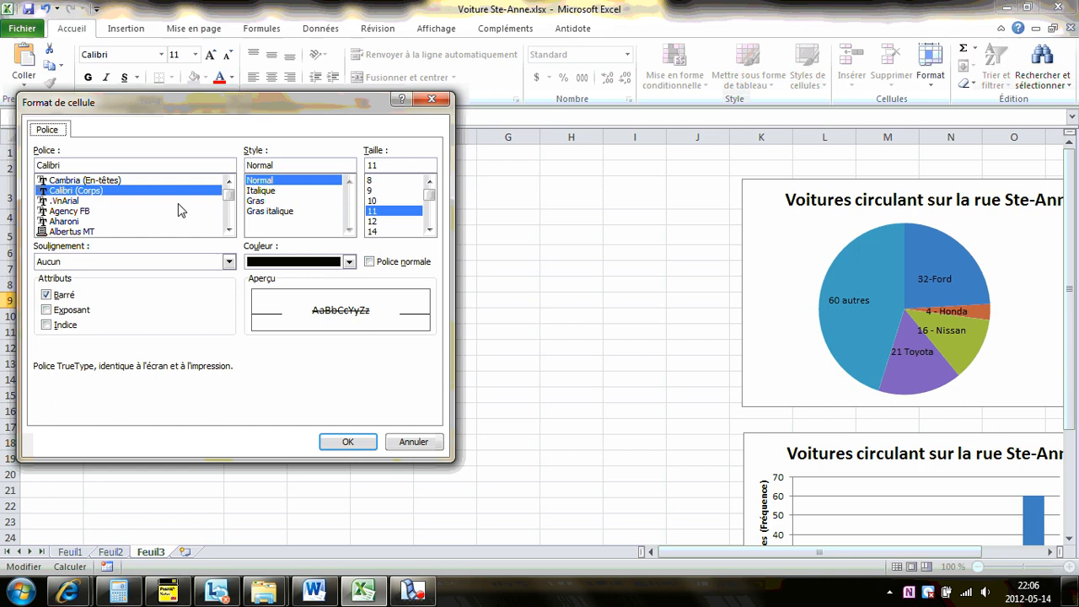
click(46, 294)
click(348, 442)
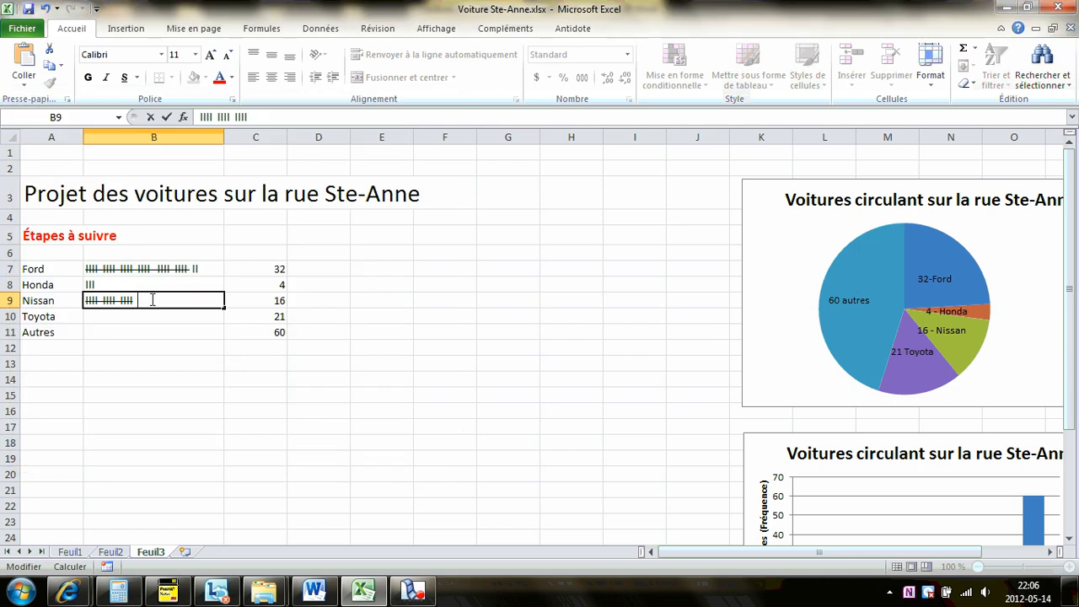
Replace the red heading in A5 with "Voitures circulant sur la rue Ste-Anne"
click(44, 238)
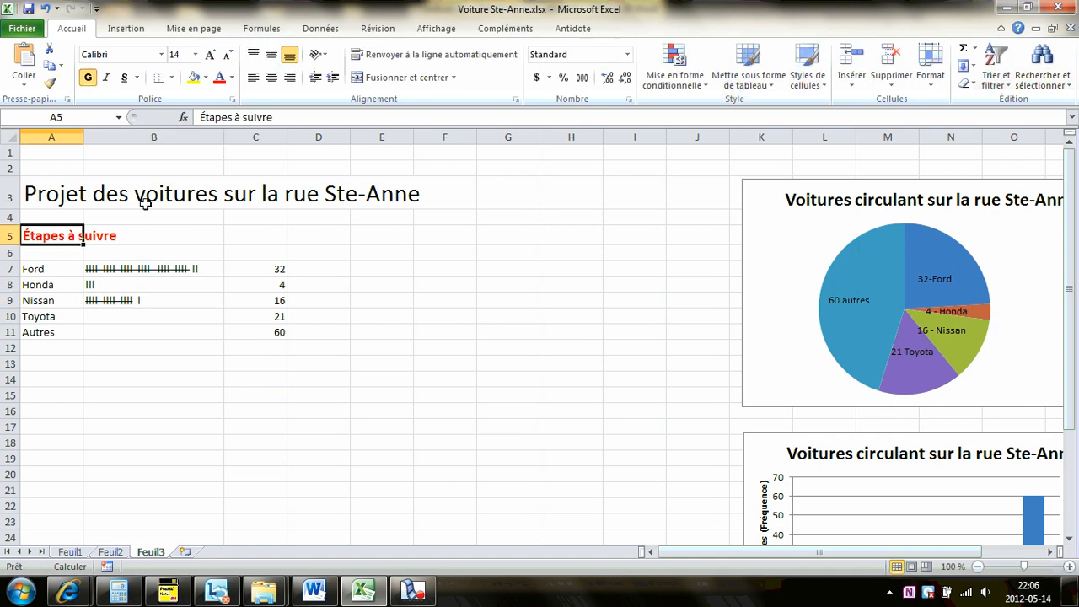
drag(280, 118, 172, 118)
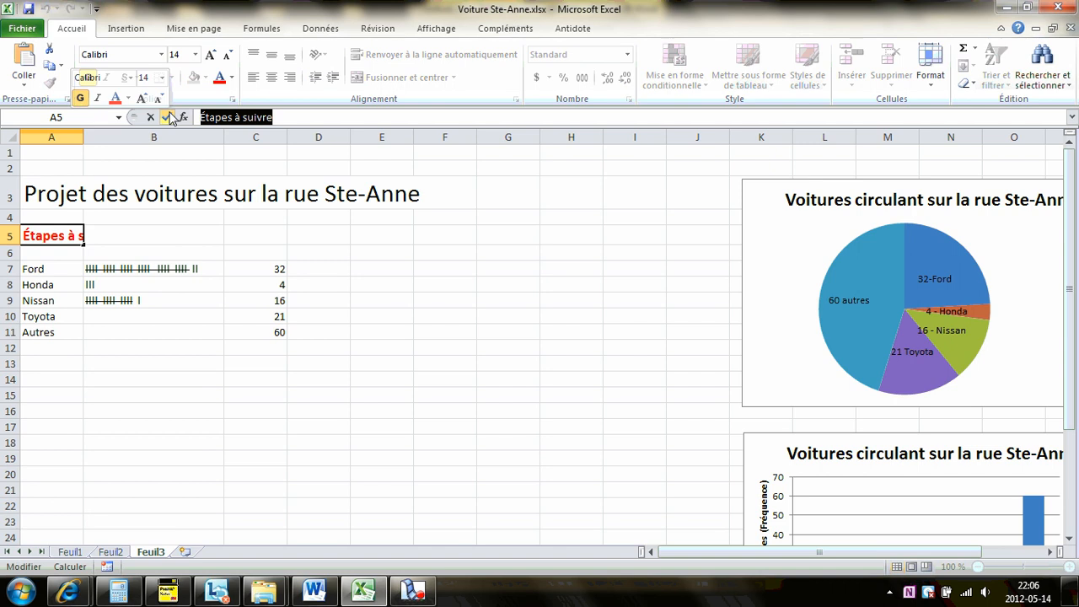
text(Voiutu)
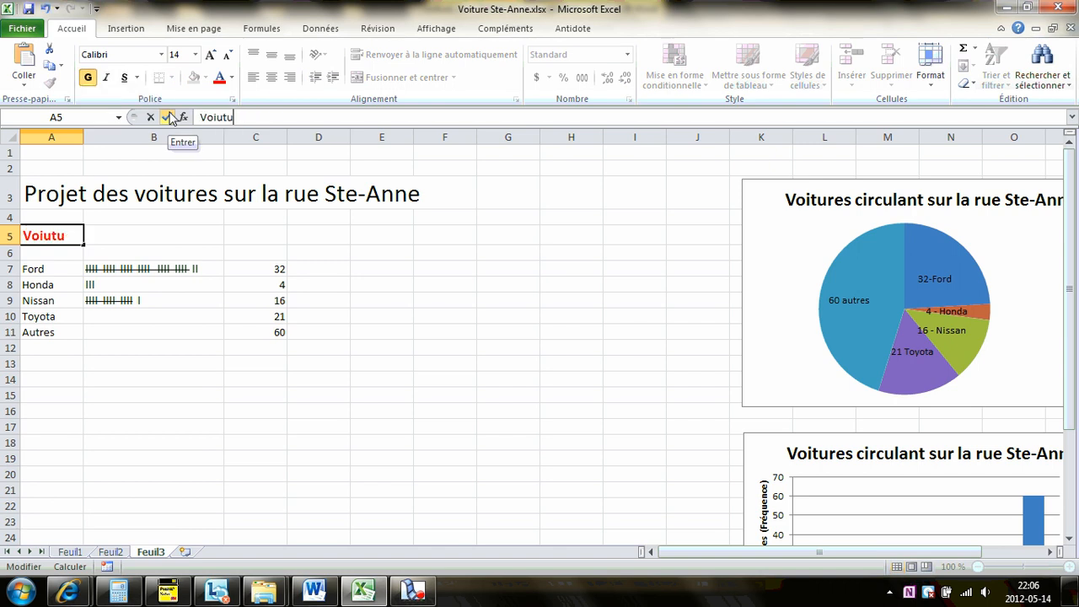
key(BackSpace)
key(BackSpace)
key(BackSpace)
text(tures ciru)
key(BackSpace)
text(cu)
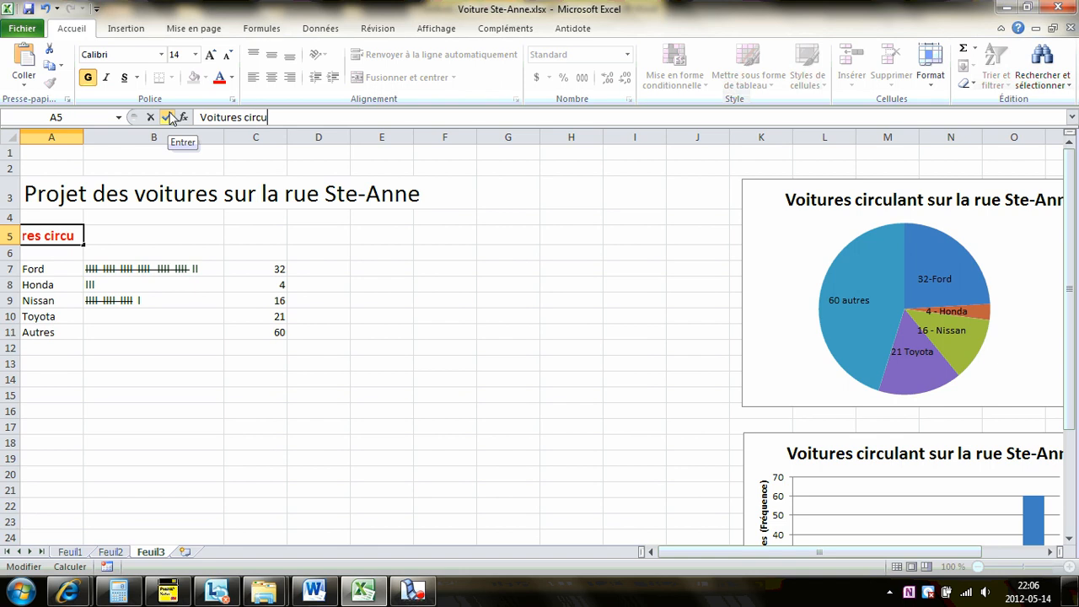
text(lant sur la )
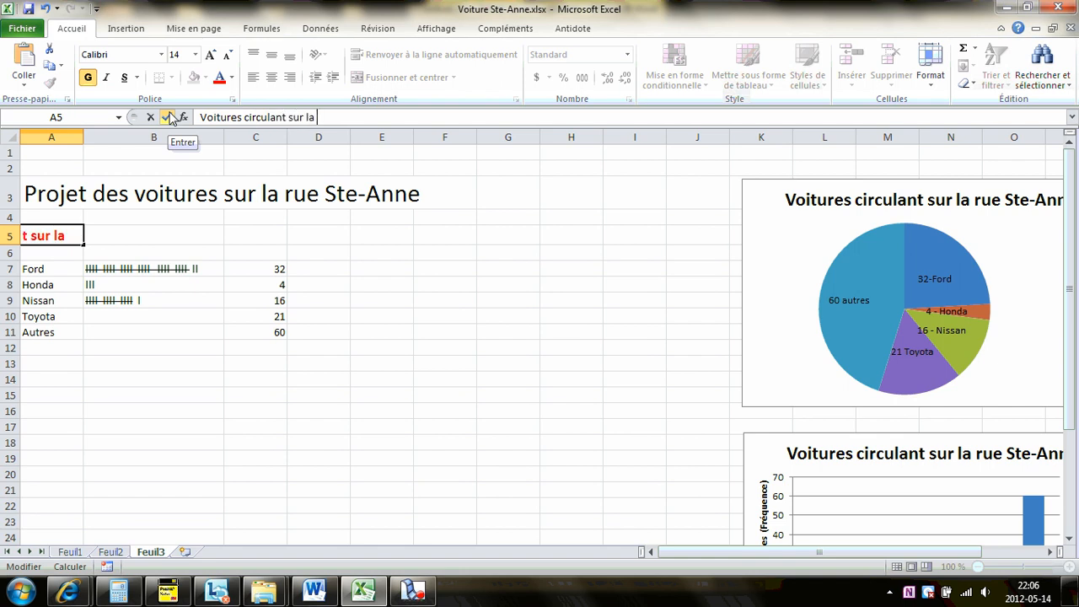
text(rue Ste-Anne)
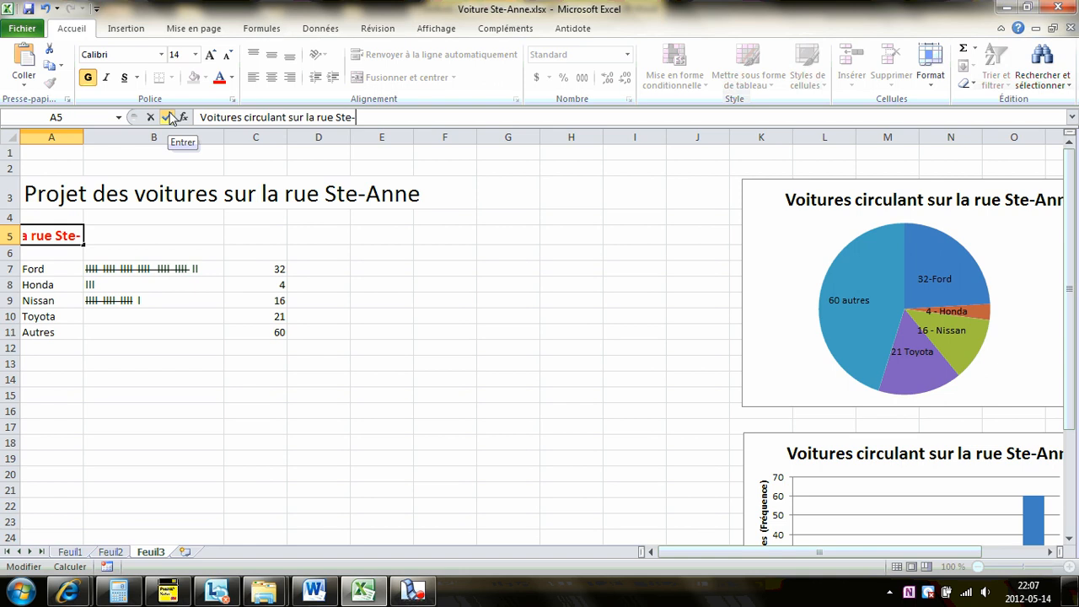
Enter the row 6 column headings: "Voitures circulant sur la rue Ste-Anne" in A6, "Compte" in B6 and "Fréquences" in C6
click(45, 250)
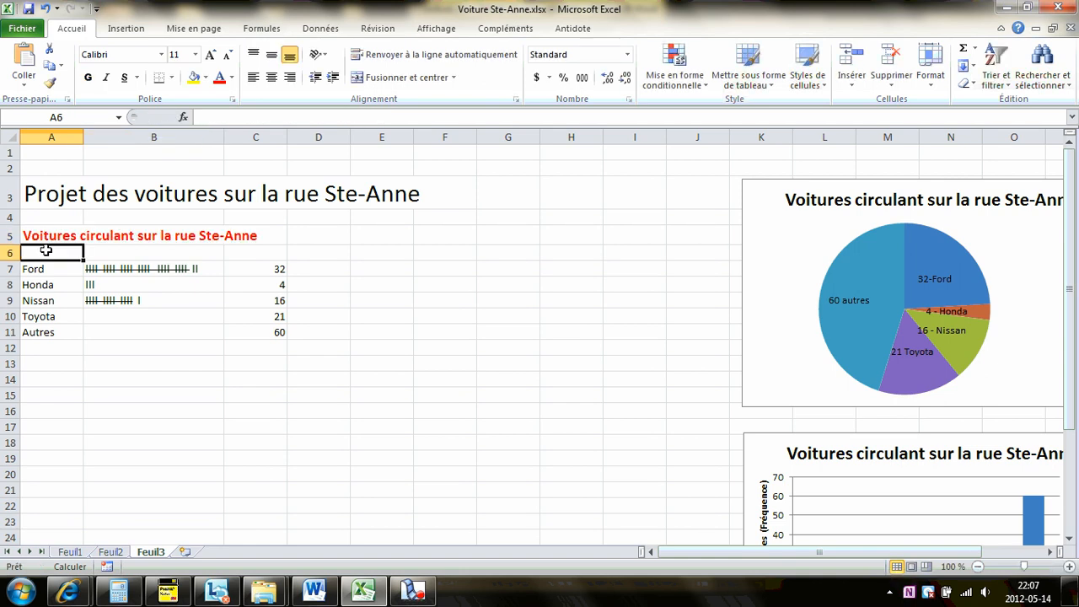
text(Vo)
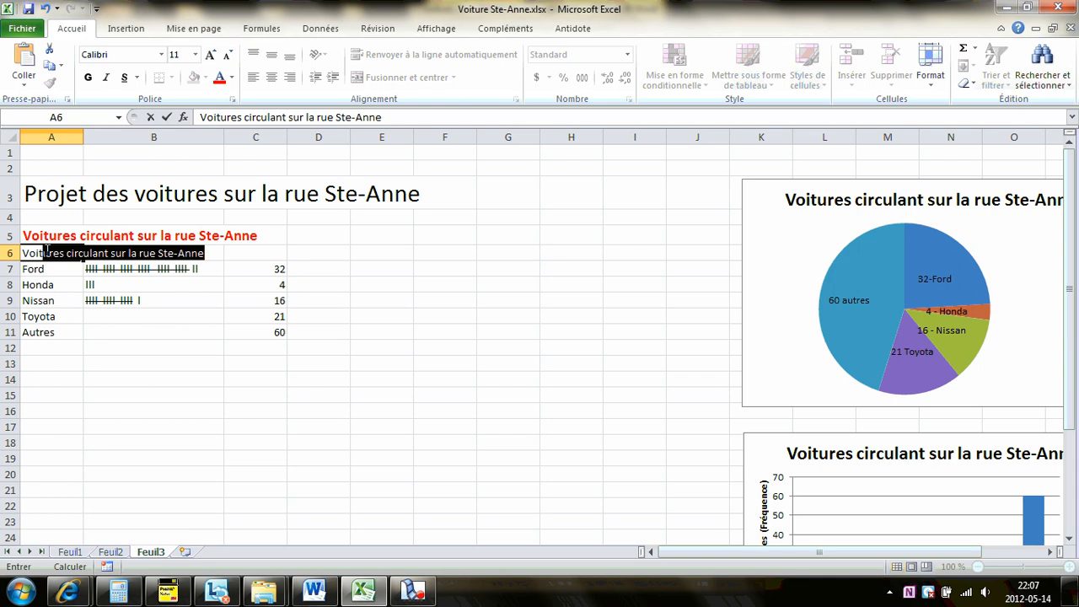
text(itures)
key(Tab)
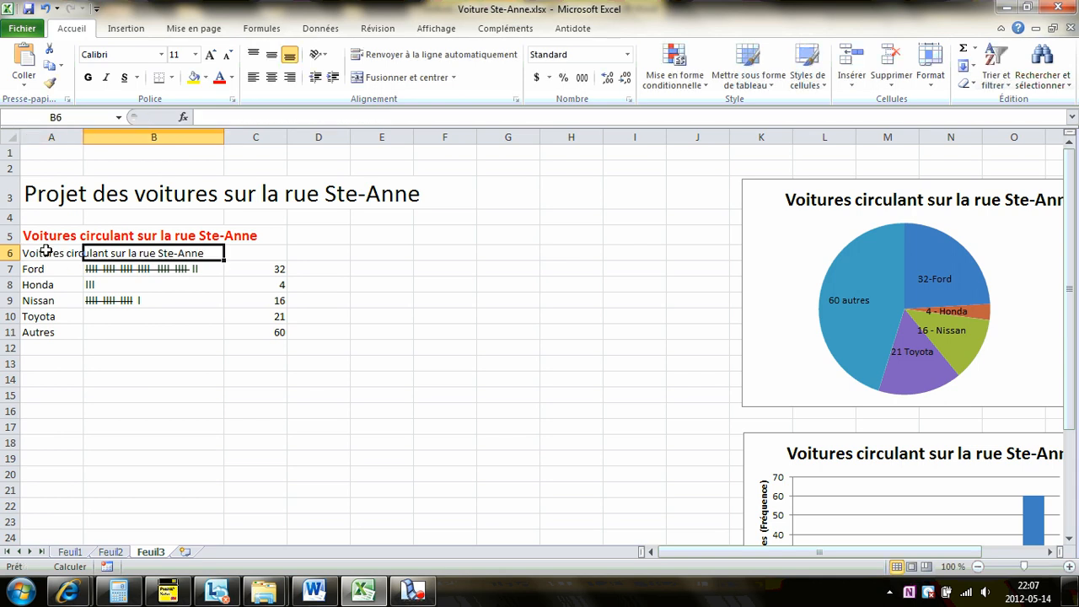
text(Compte)
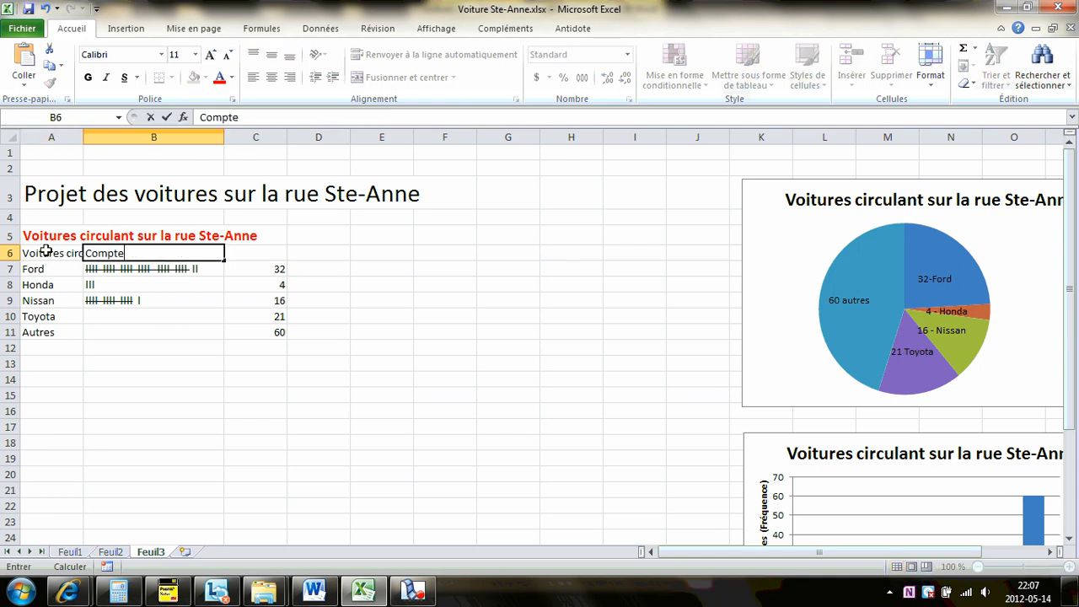
key(Tab)
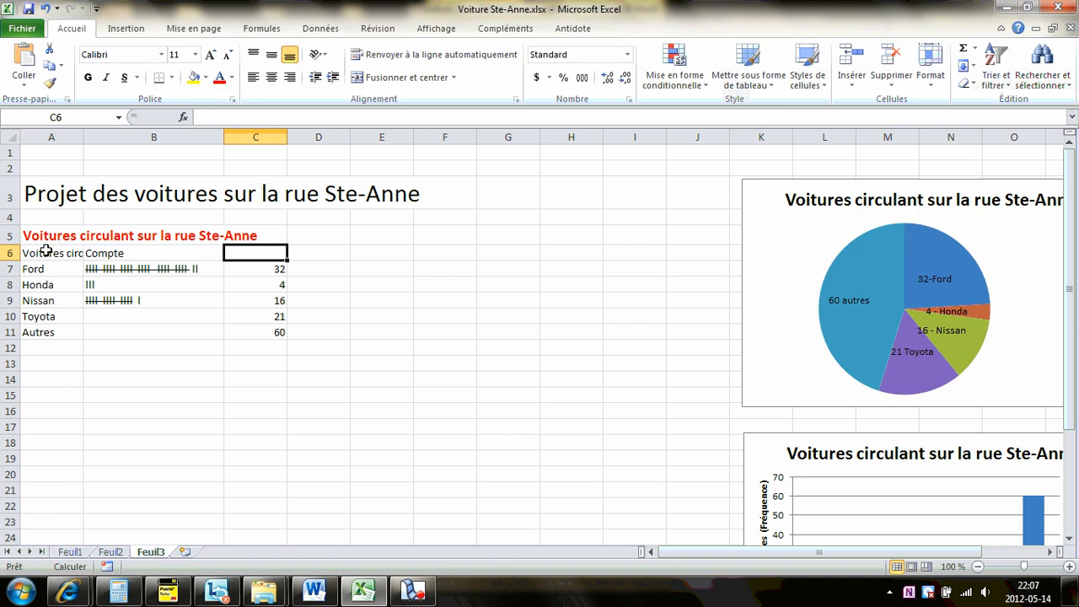
text(FRé)
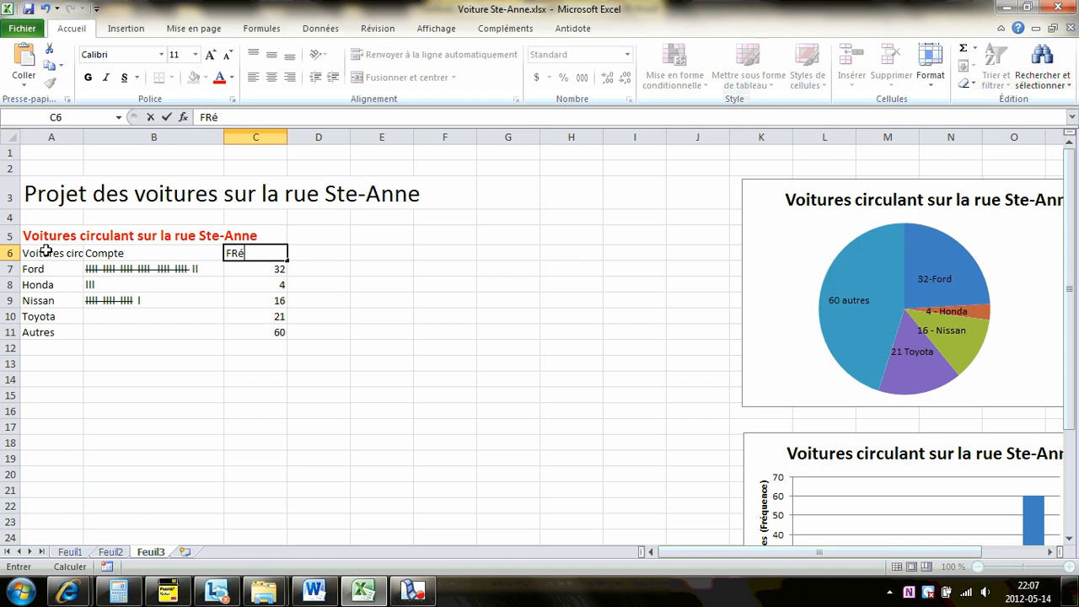
text(quences)
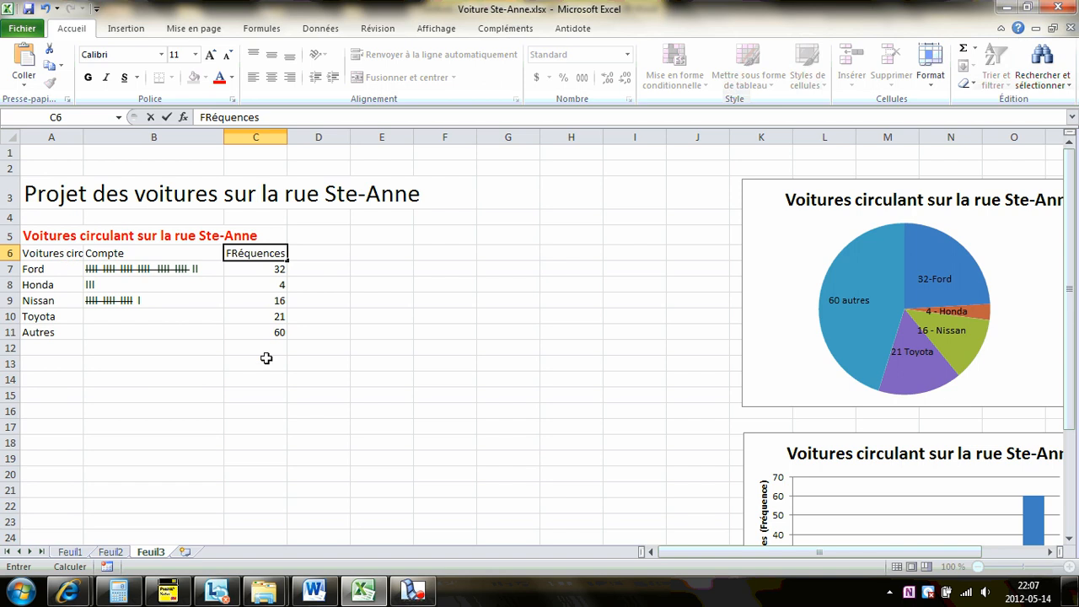
Move the pie chart beside the data table and place the column chart to its right, both starting around row 5
click(413, 590)
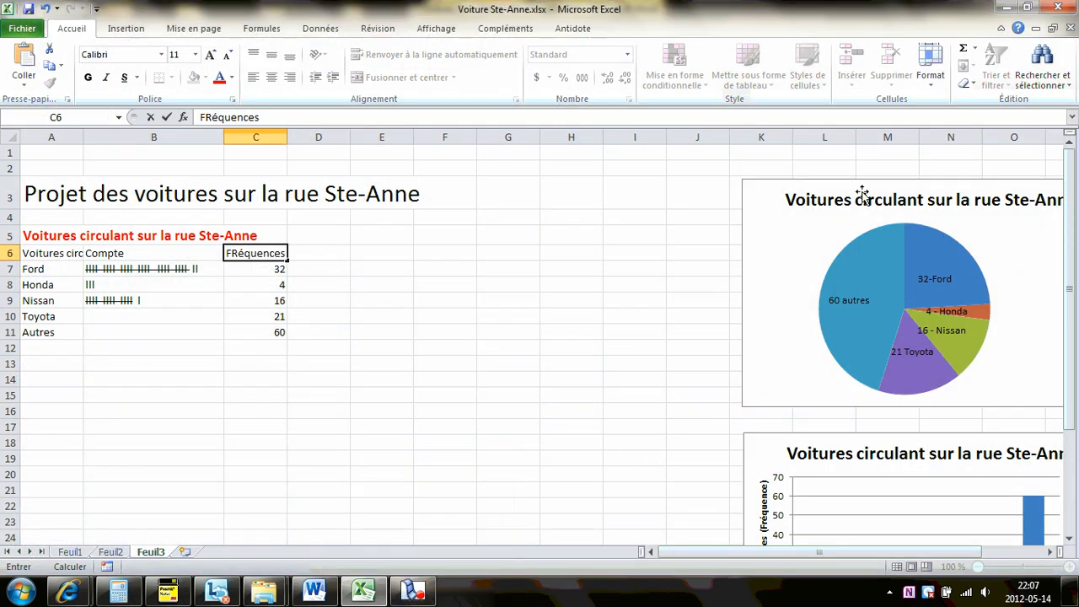
drag(860, 181, 506, 221)
drag(858, 426, 832, 221)
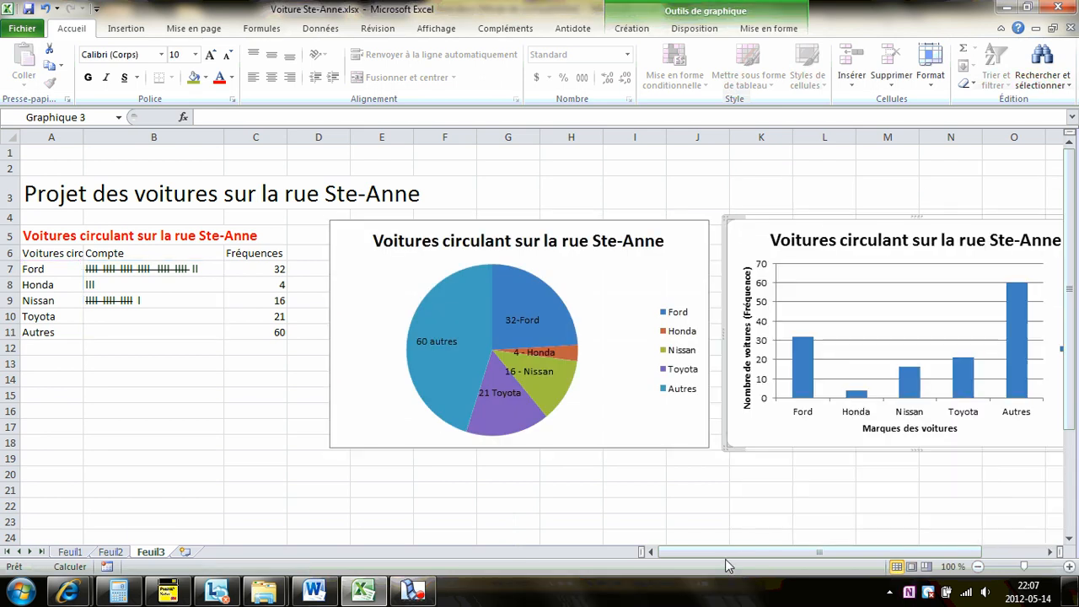
drag(730, 556, 703, 558)
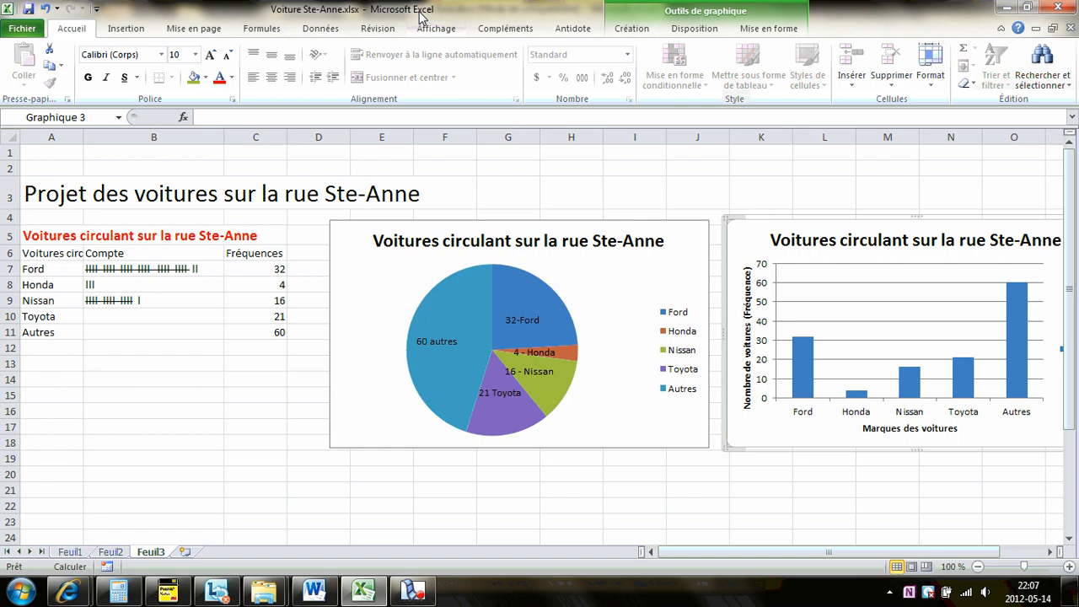
click(414, 595)
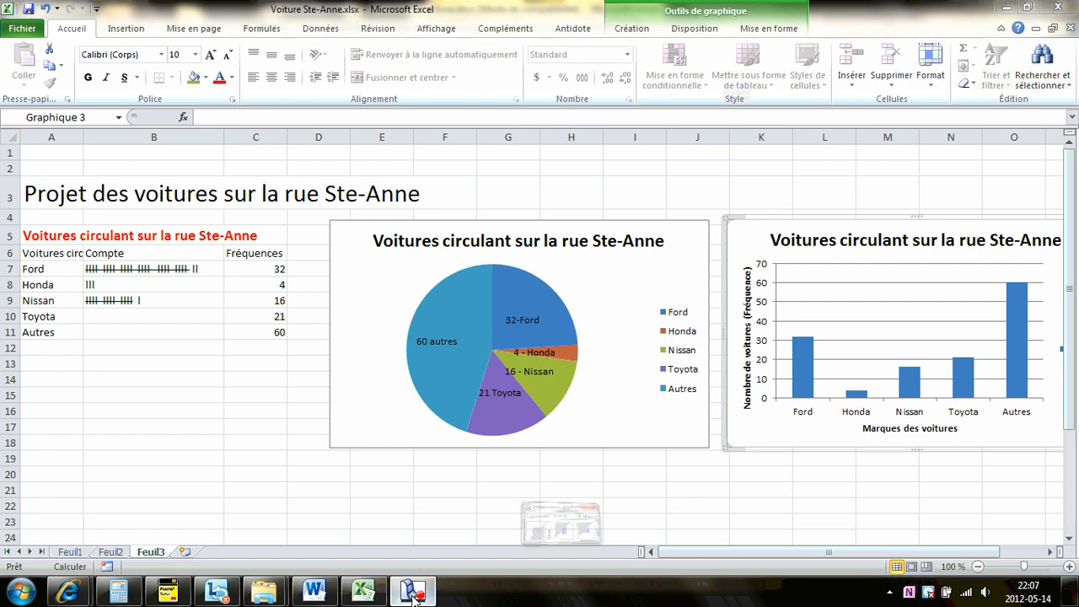